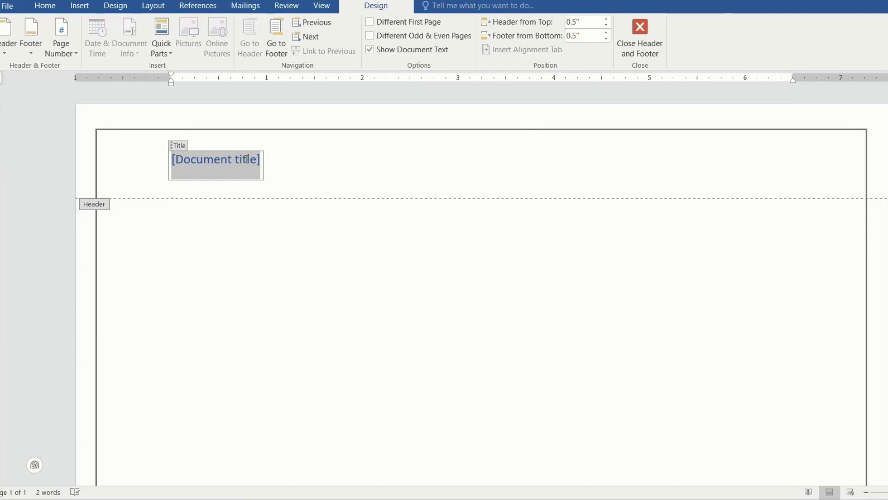
- Fill the header's document title placeholder with "My Favourite Animal - Tiger"
text(My Favour)
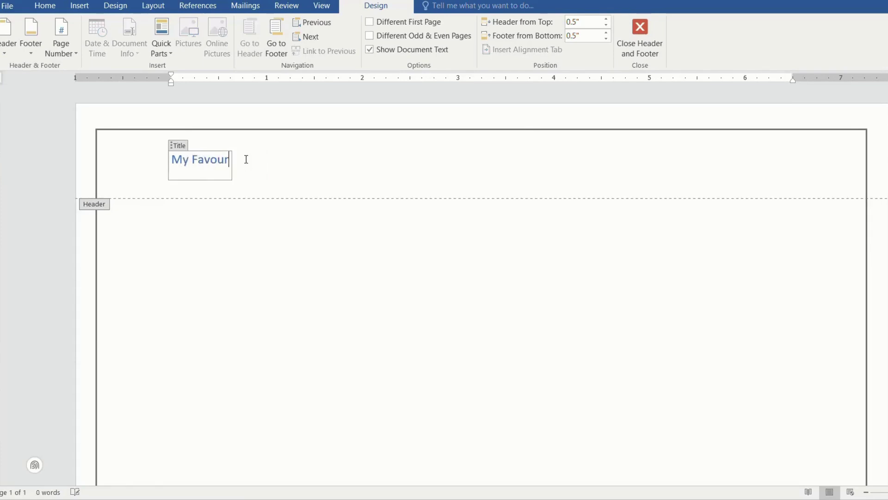
text(ite A)
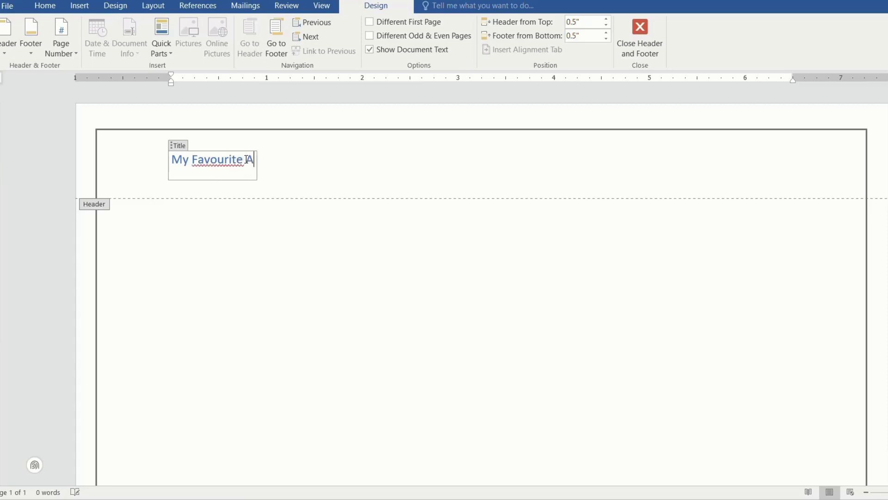
text(nimal - Tige)
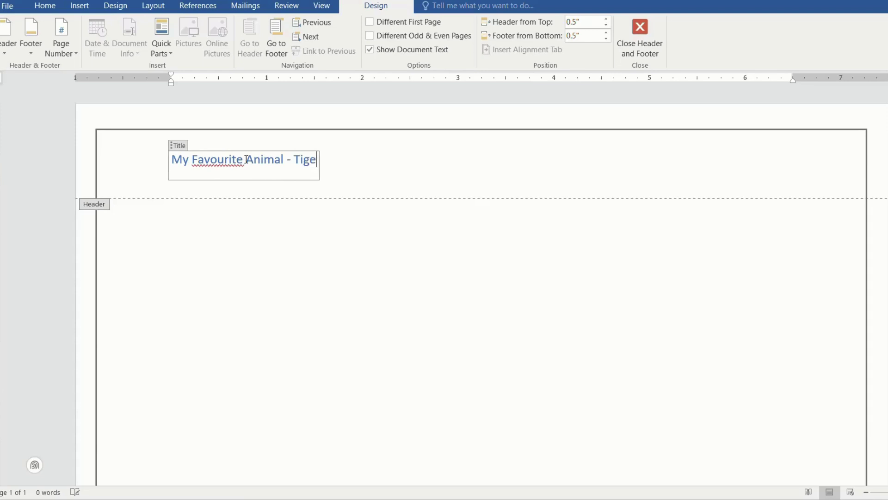
text(r)
key(Return)
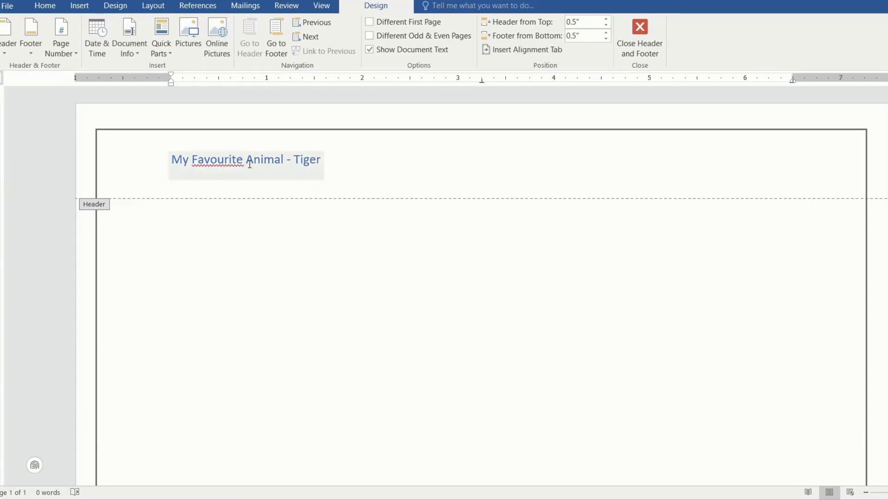
- Center the header title and change its font to Algerian
click(249, 165)
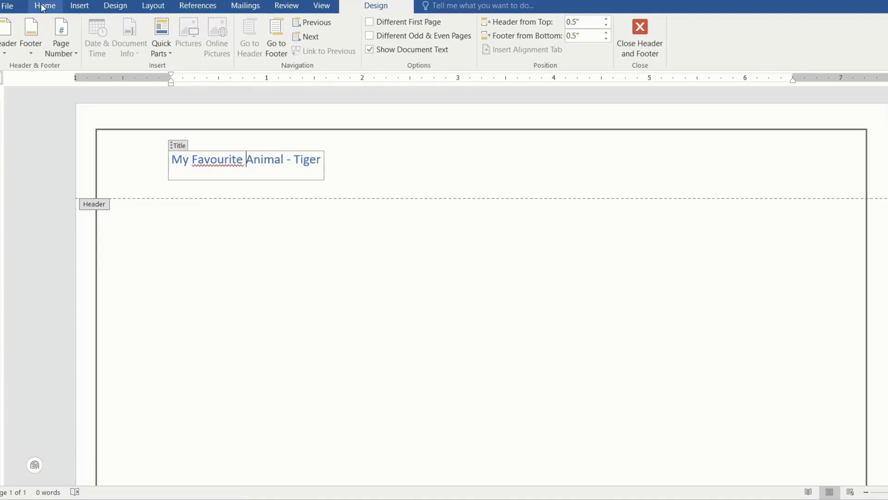
click(43, 8)
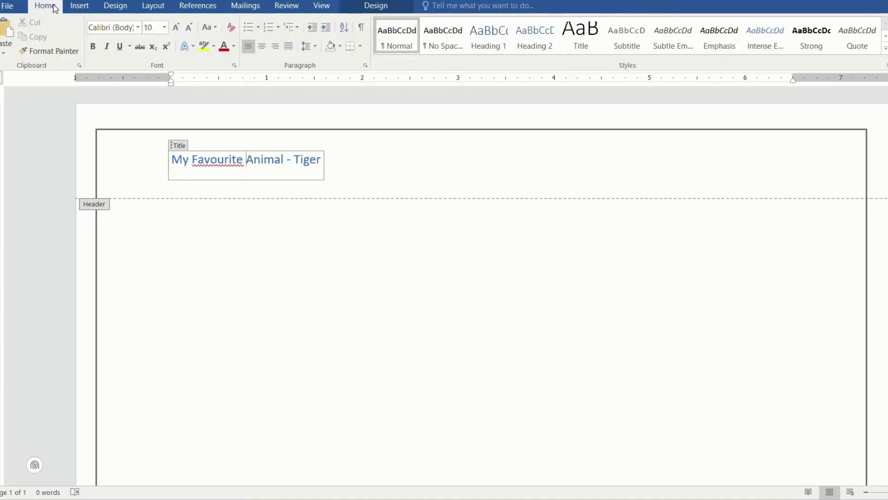
click(262, 47)
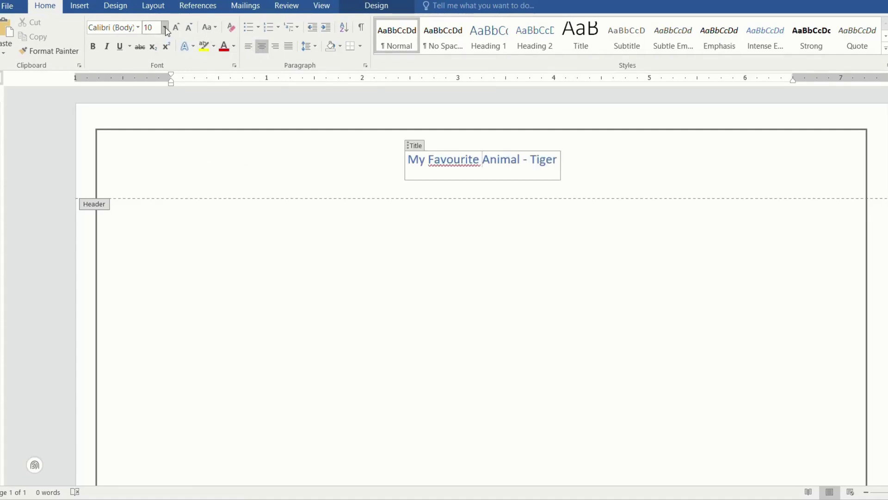
click(138, 27)
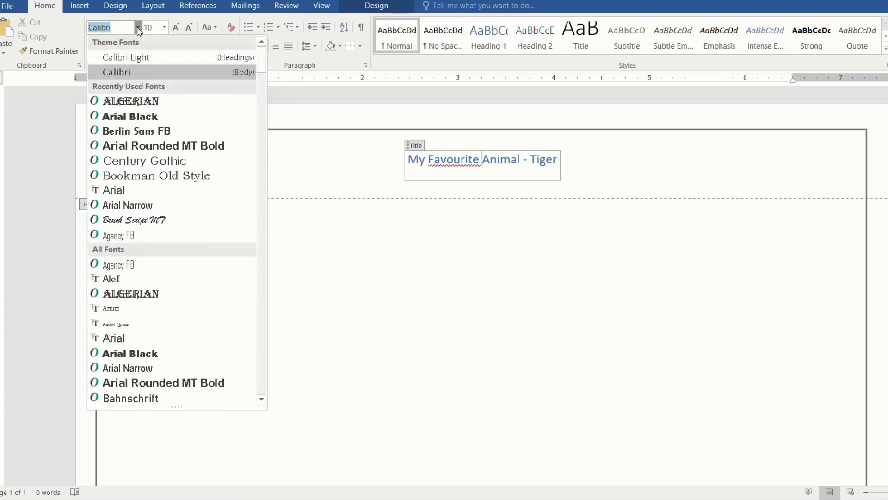
click(158, 295)
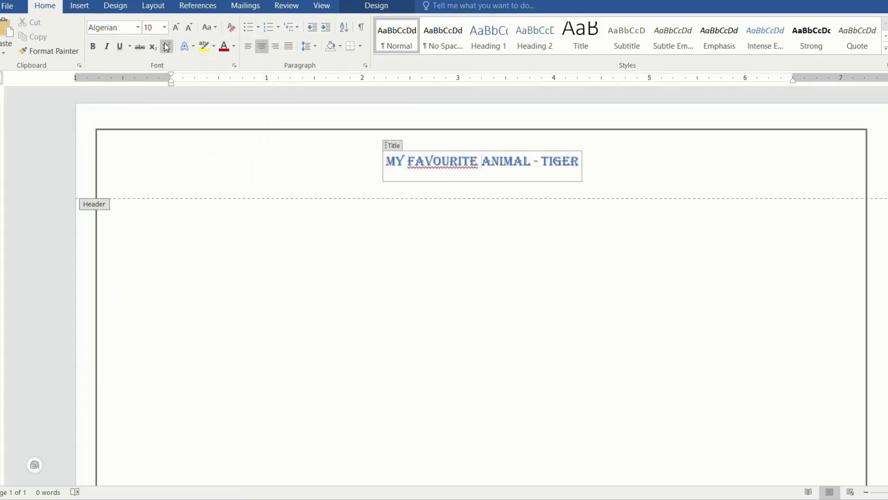
- Format the header title at size 26 in bold with a dark orange font color
click(165, 28)
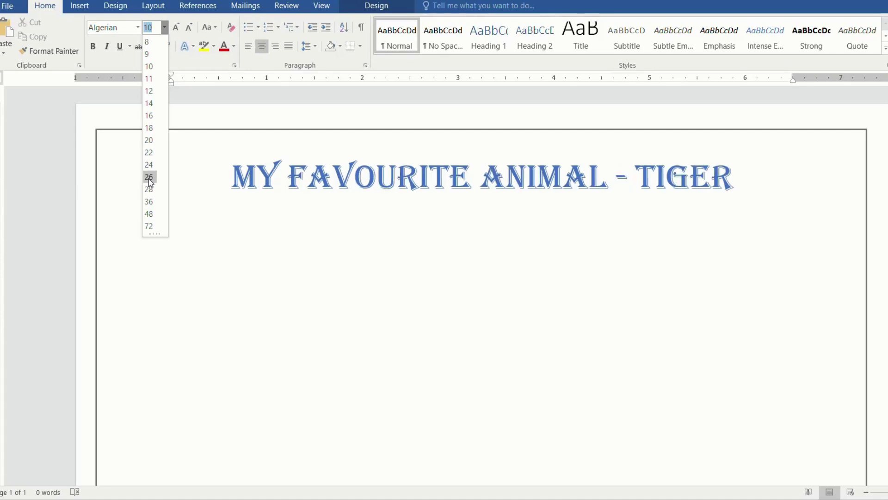
click(148, 177)
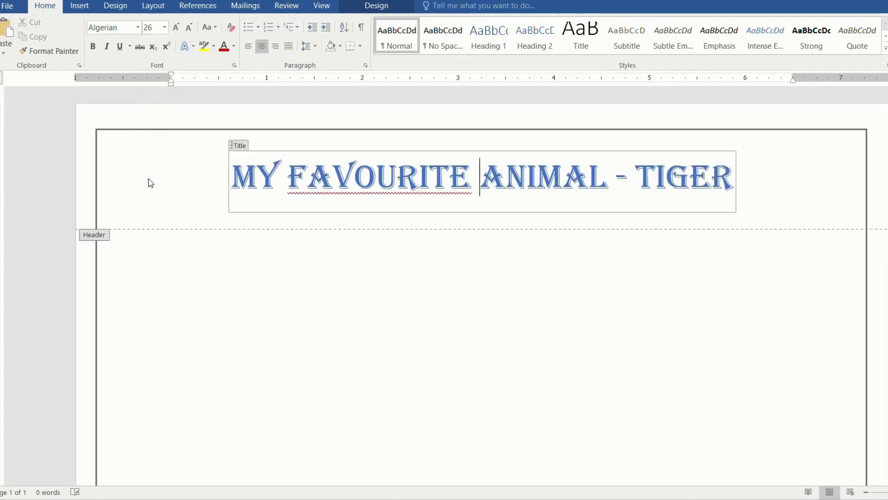
click(93, 47)
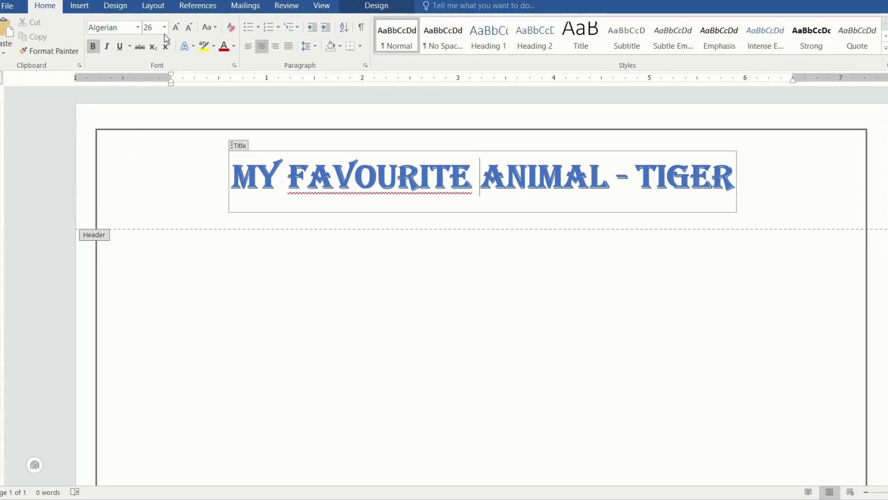
click(234, 46)
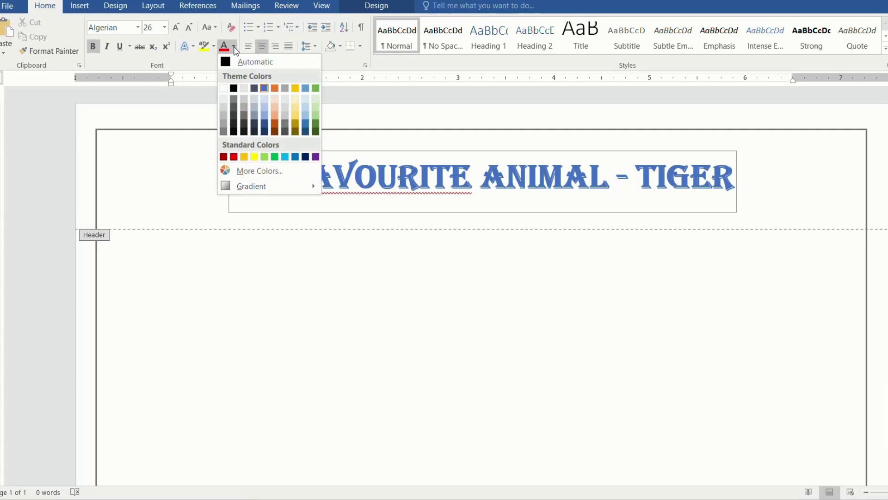
click(276, 126)
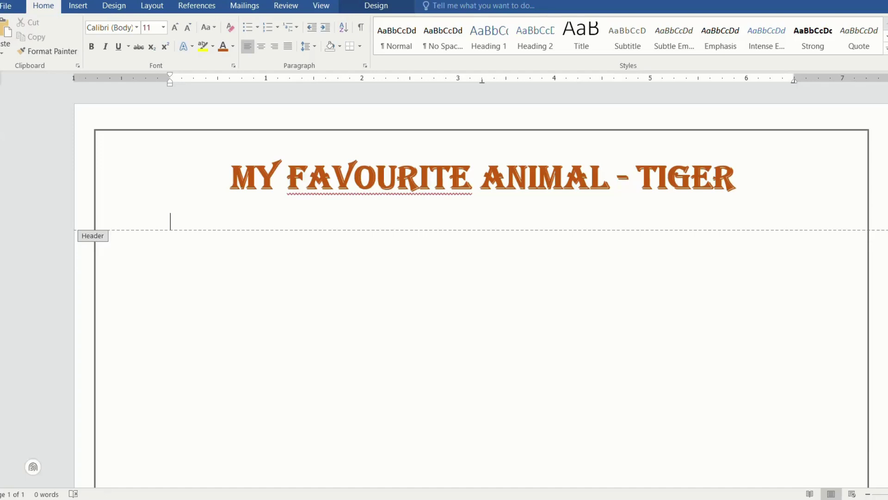
- Insert a footer using the built-in Blank layout
click(88, 10)
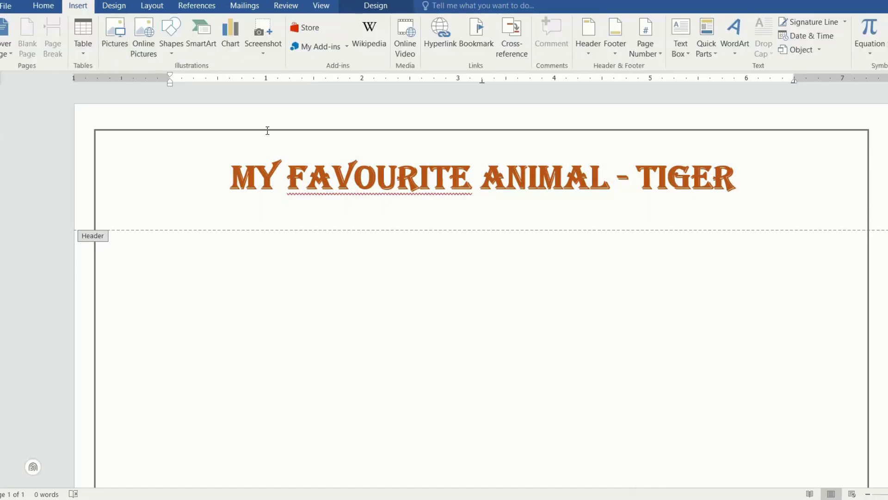
click(615, 50)
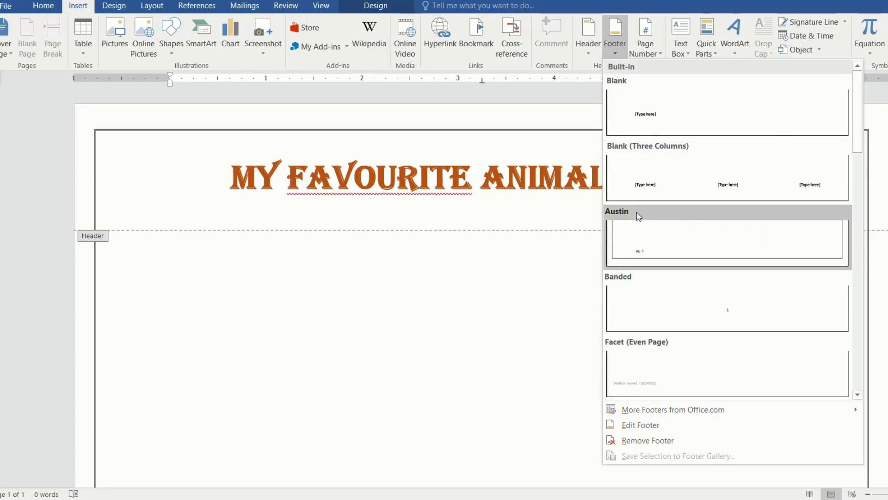
click(656, 118)
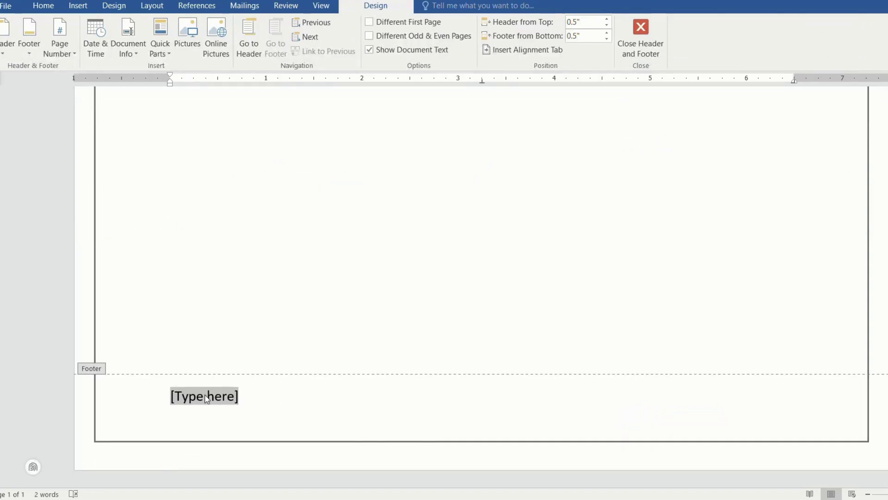
- Replace the footer placeholder with a "Name:" line giving the student's first name and a second line reading "Class: 6E"
click(179, 412)
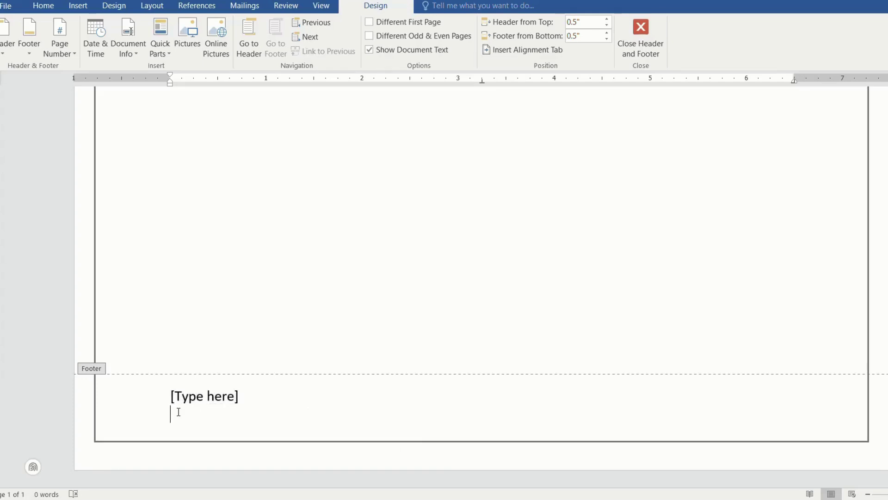
click(180, 394)
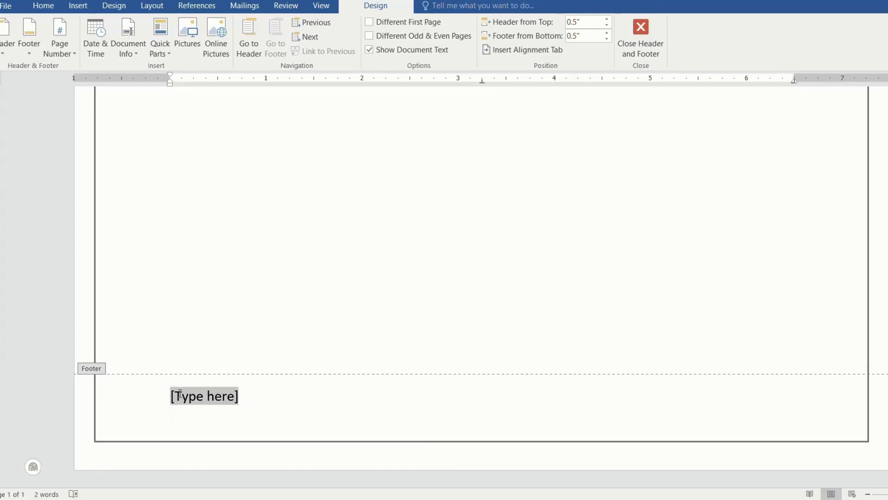
text(Name)
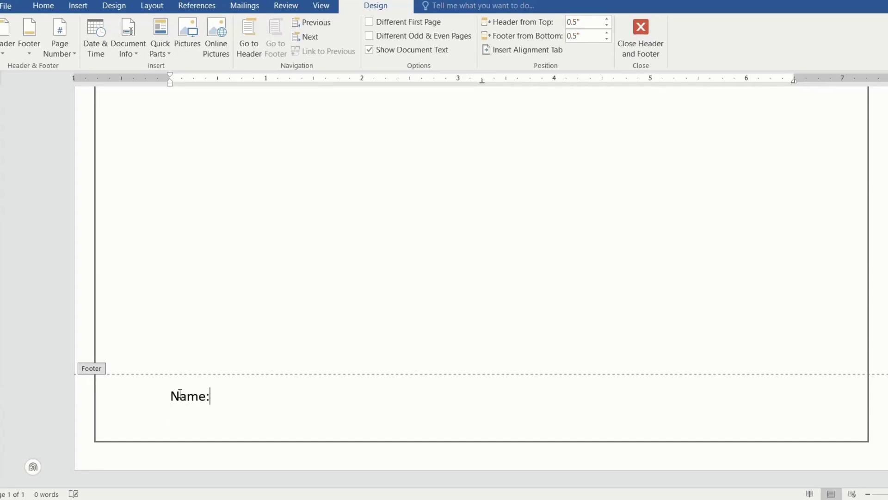
text(:Riya)
key(Return)
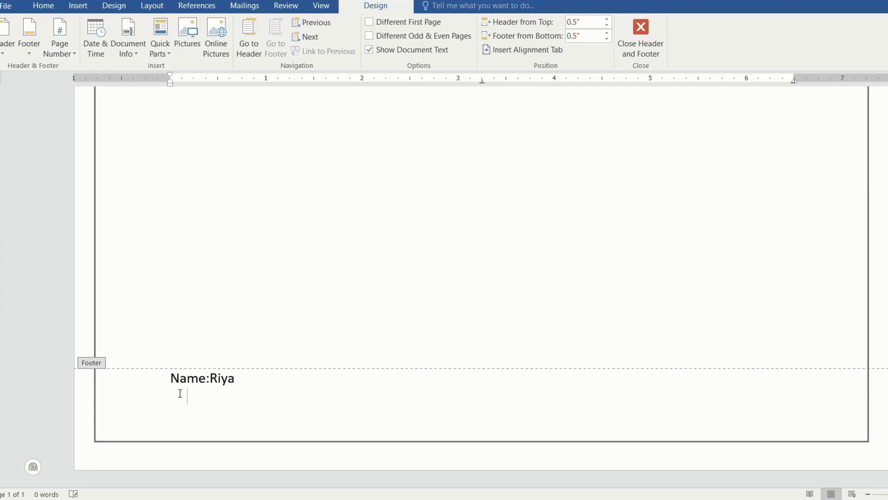
text(Class: 6E)
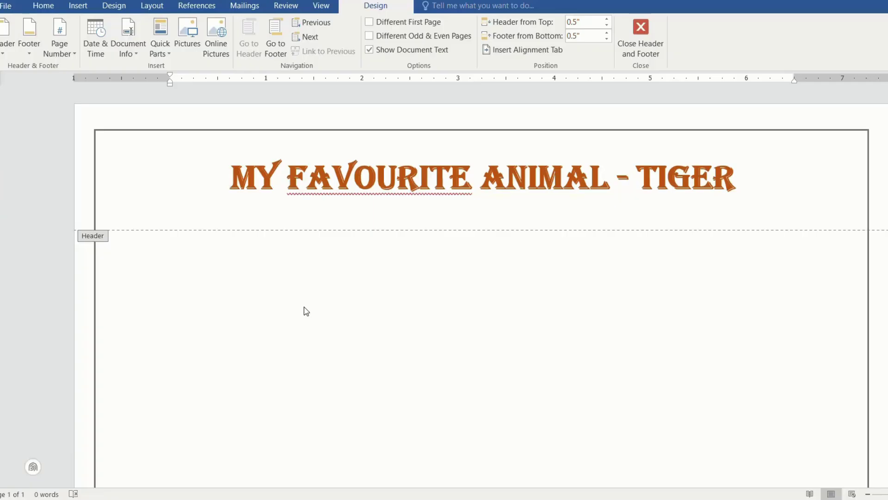
- Write in the document body: "The tiger is my Favourite animal. It is strong and brave animal. It has orange fur with black stripes."
double_click(303, 307)
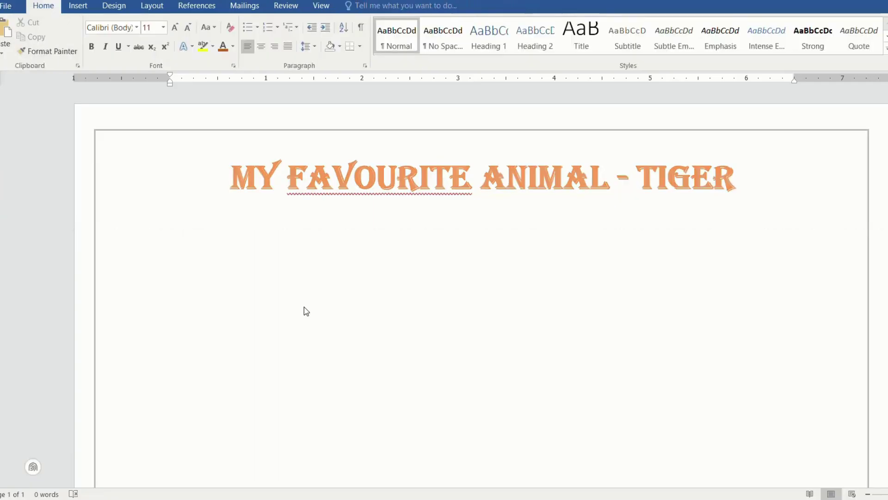
text(The tiger is my)
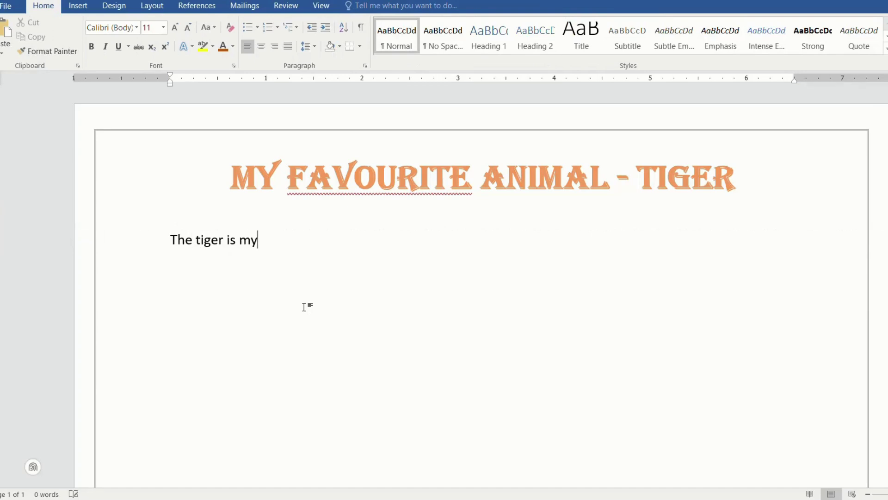
text( Favourite animal.)
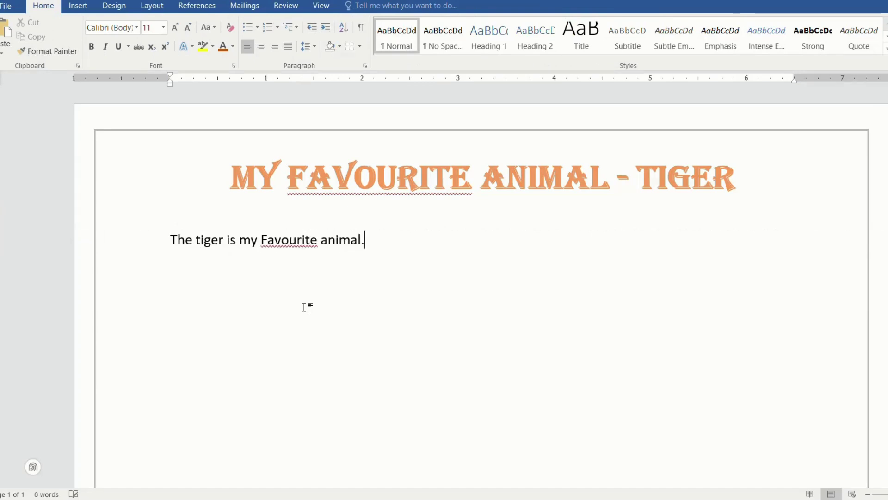
text( It is strong and brav)
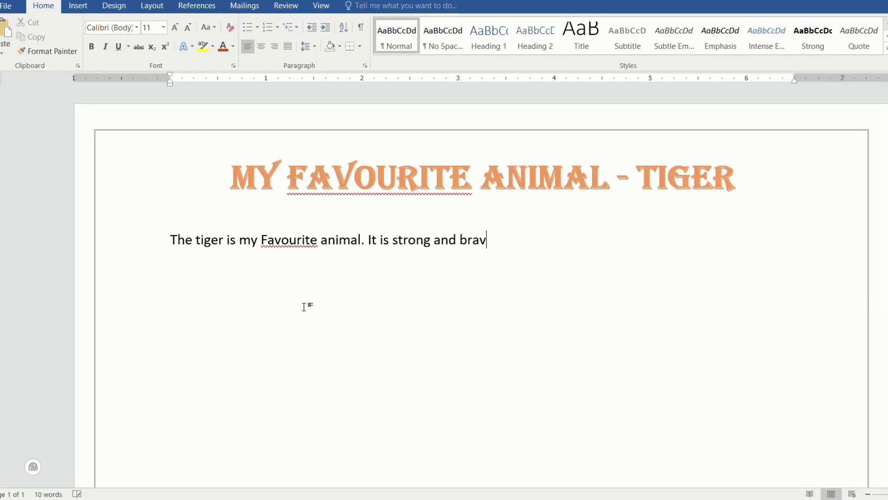
text(e animal. It has orange)
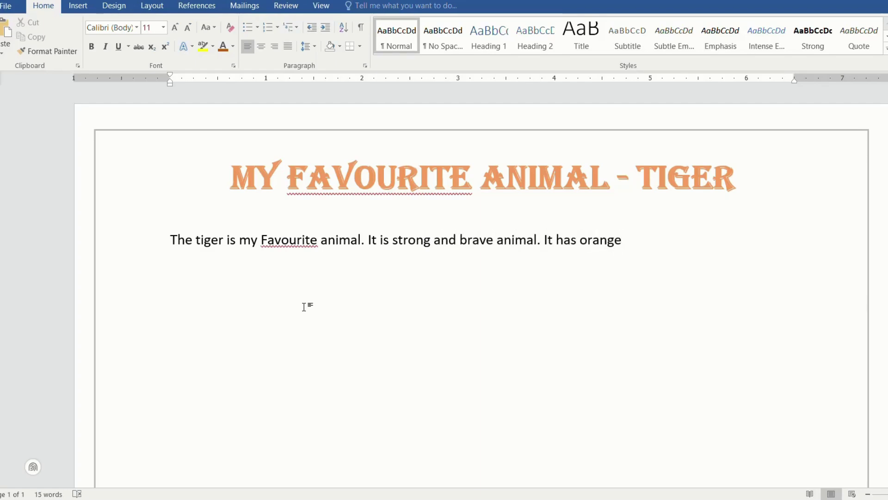
text( fur with black stripes)
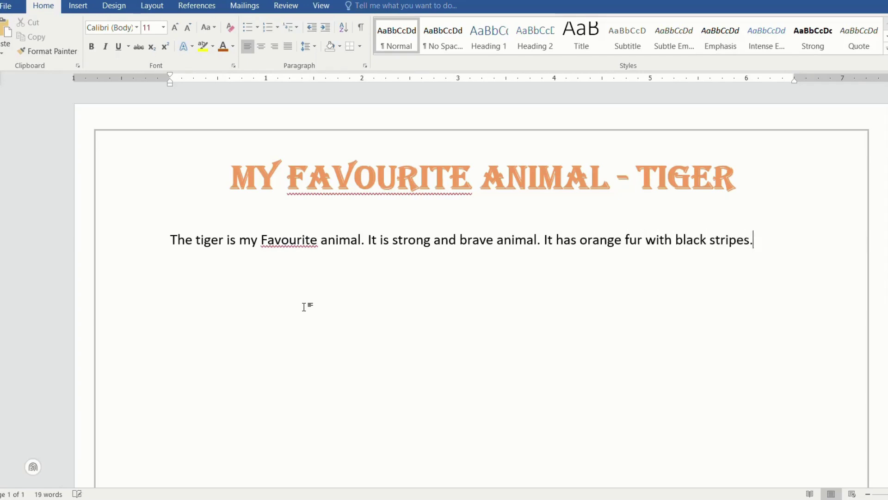
text(. )
- Continue the paragraph with "Tigers live in forests and are good hunters. I love the tiger because it is beautiful and powerful."
text(Tigers )
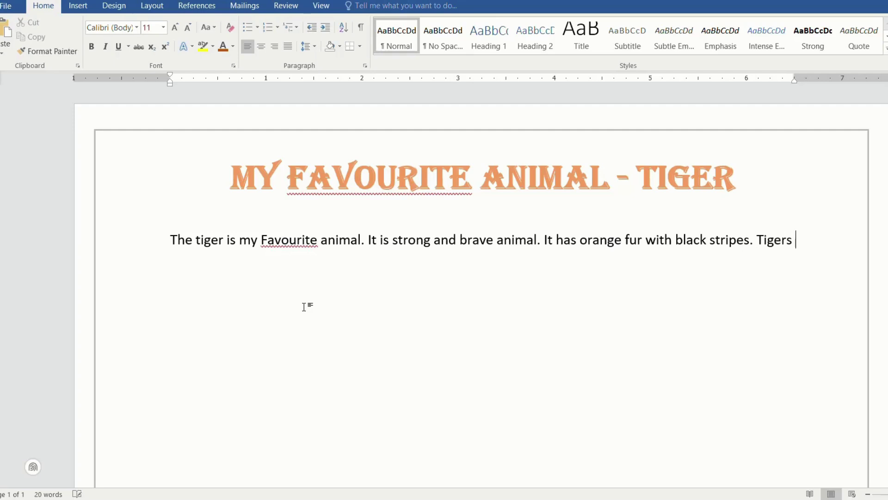
text(live in forests)
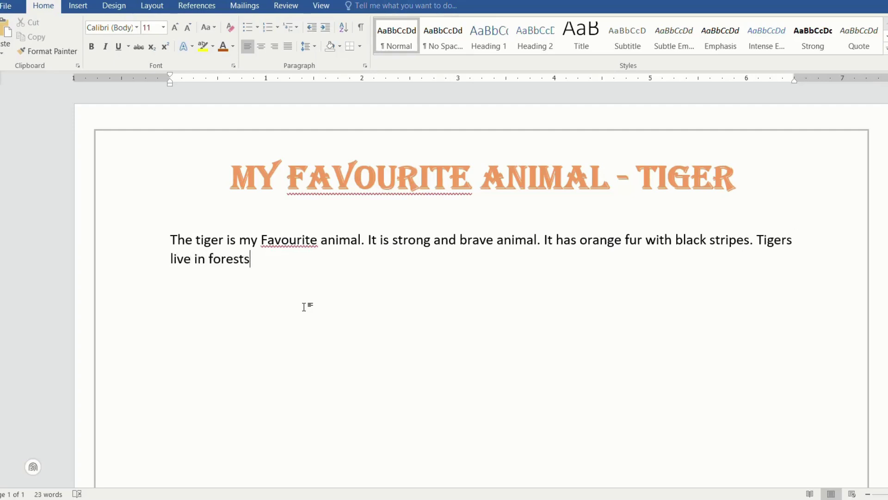
text( and are good hunters)
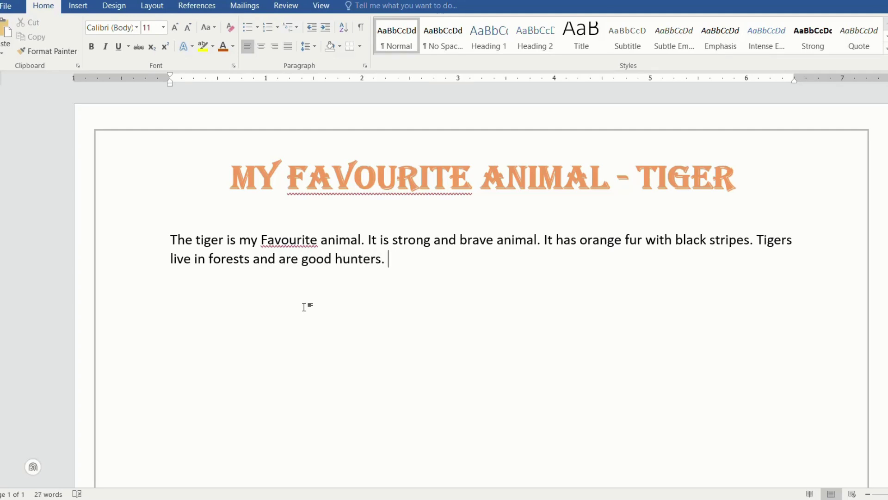
text(. I love the ti)
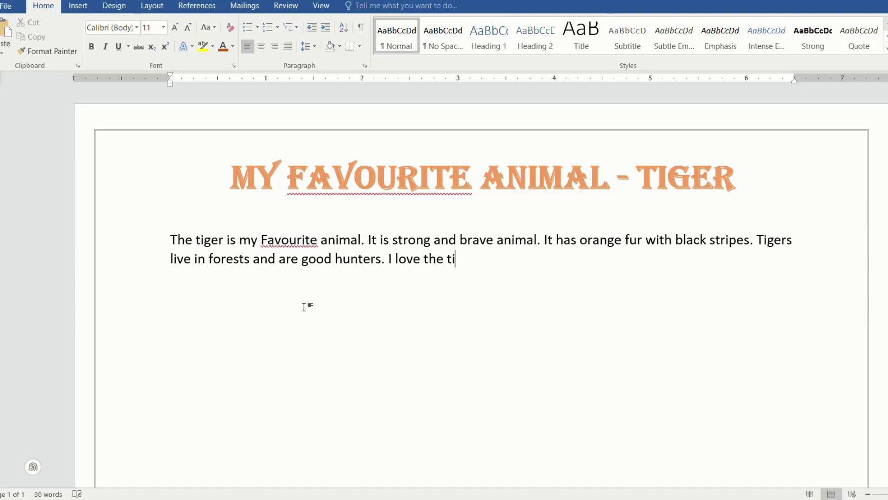
text(ger because it is b)
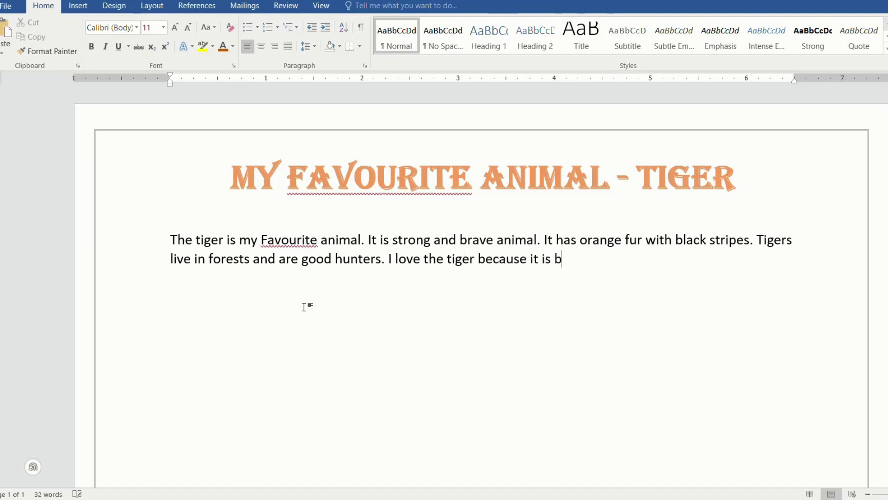
text(eautiful and powerful.)
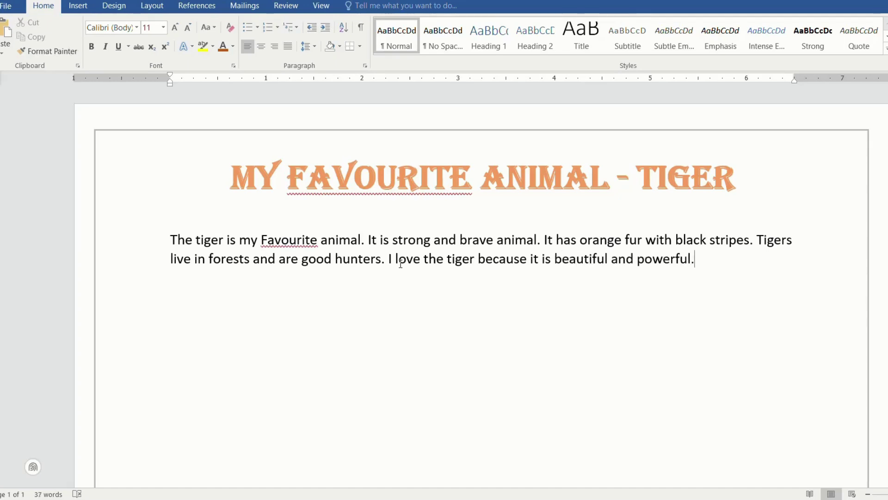
- Format the whole tiger paragraph in 18 pt Times New Roman
click(493, 259)
drag(171, 239, 703, 271)
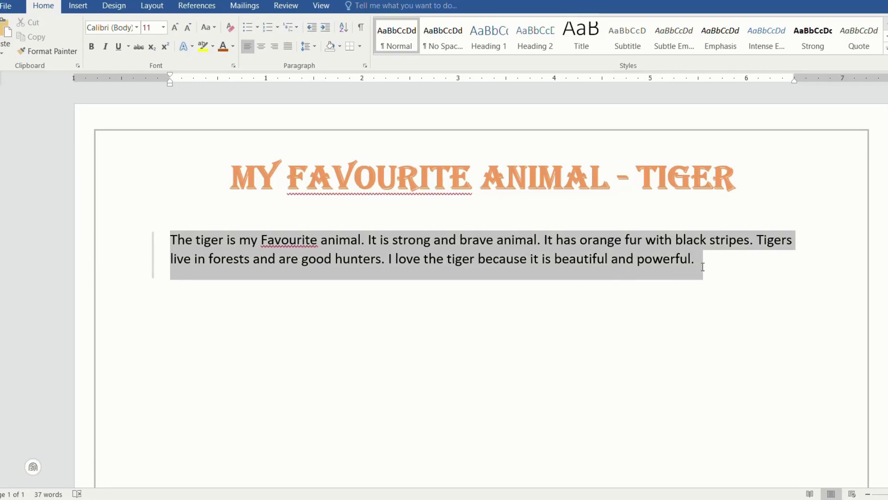
click(163, 27)
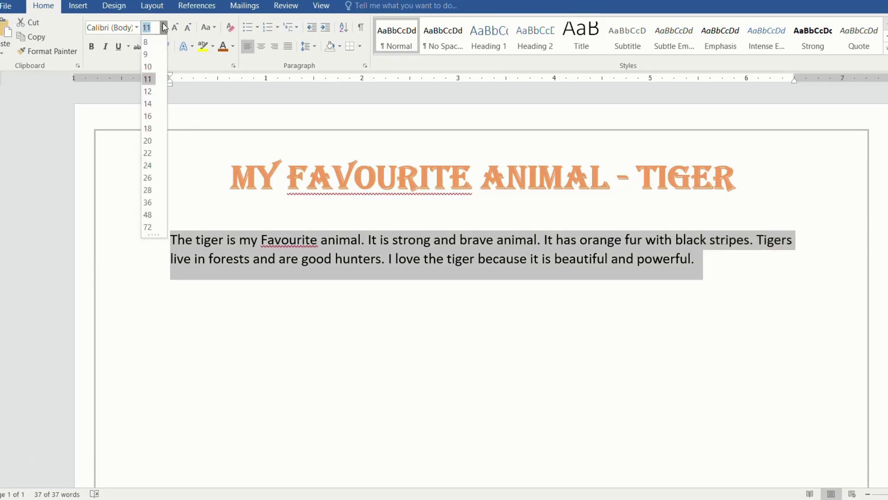
click(148, 128)
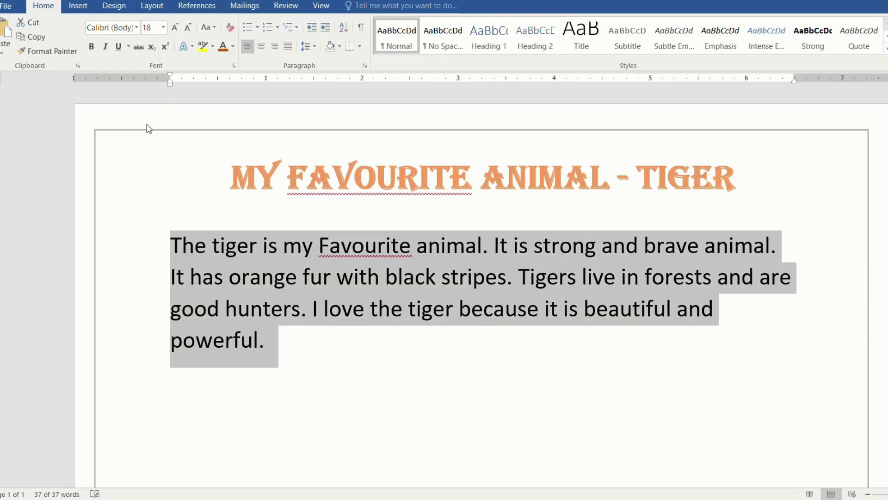
click(138, 27)
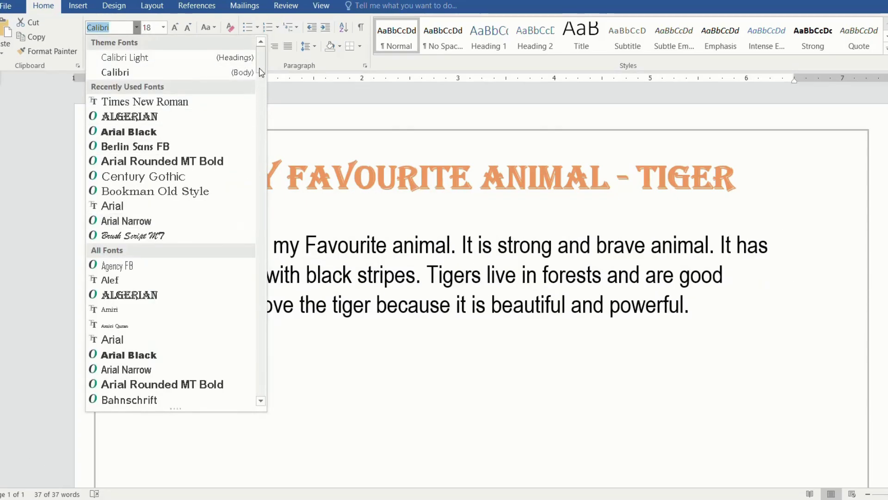
drag(262, 71, 265, 380)
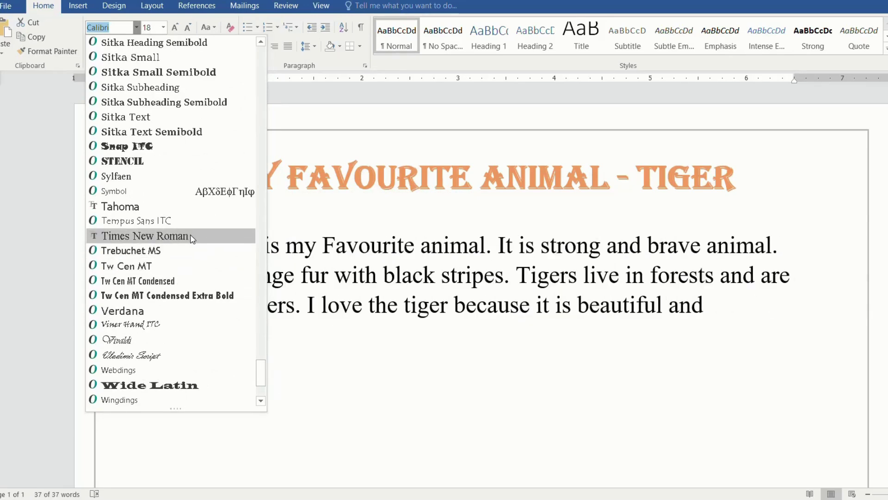
click(146, 236)
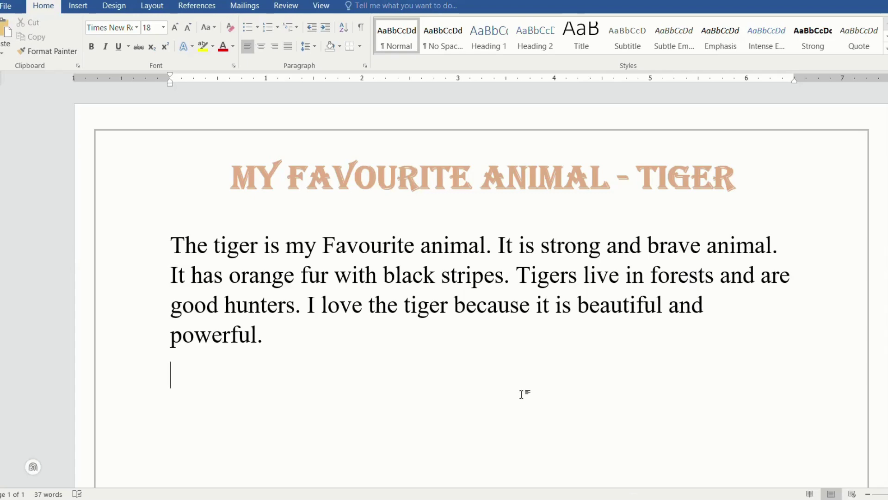
- Search Bing's online pictures for "tiger", show all results, and insert the full-body orange tiger on a white background below the paragraph
click(82, 6)
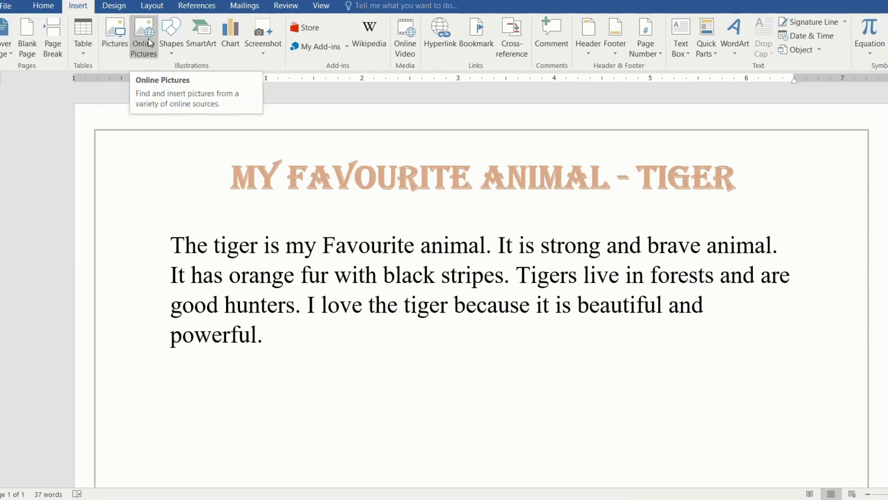
click(151, 44)
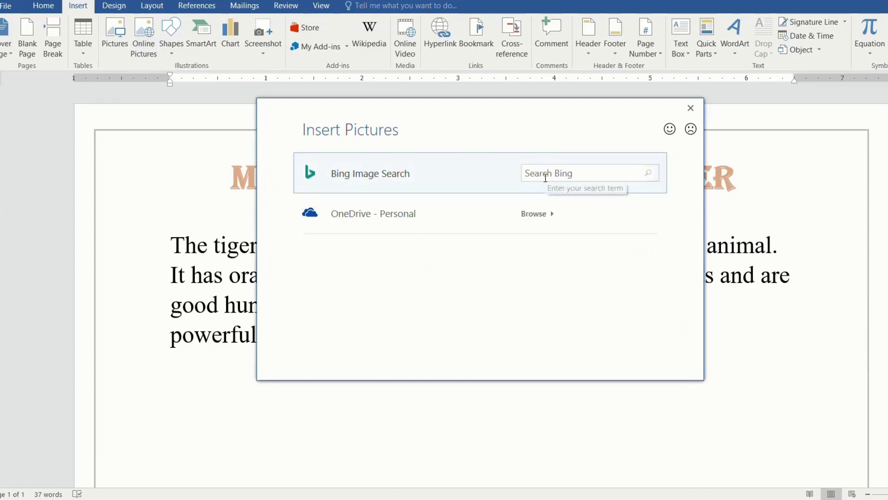
click(546, 178)
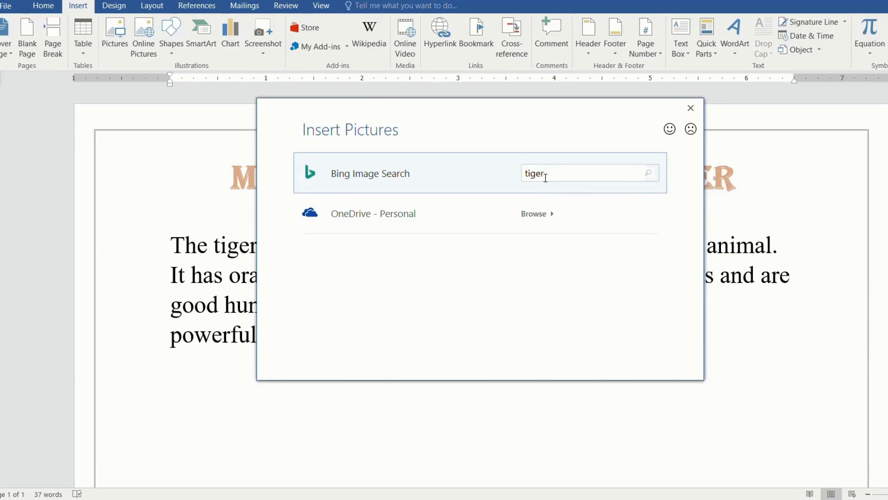
key(Return)
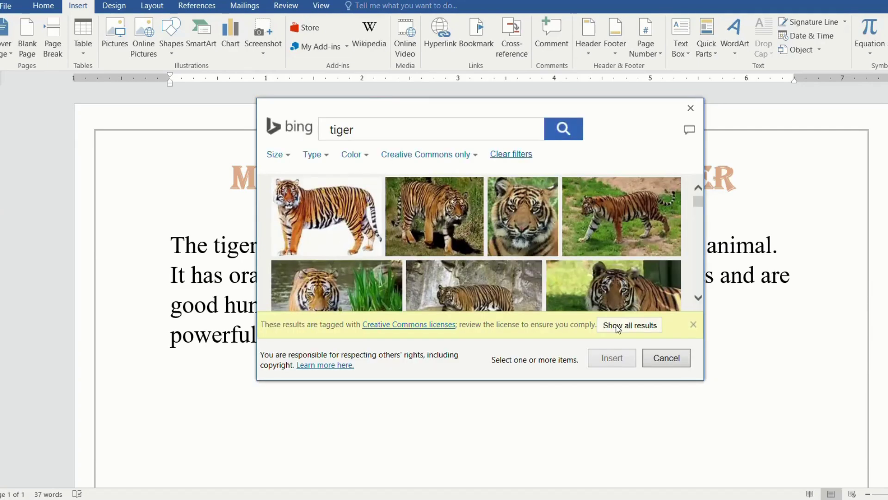
click(618, 325)
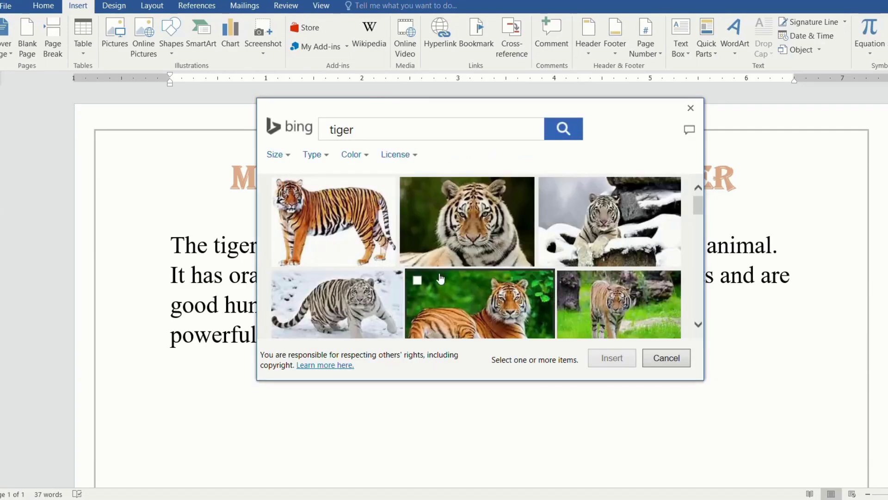
click(336, 214)
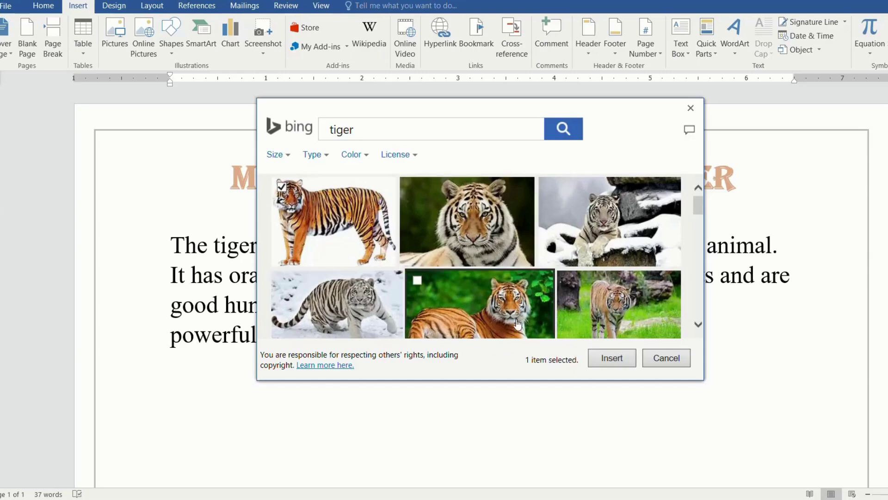
click(612, 364)
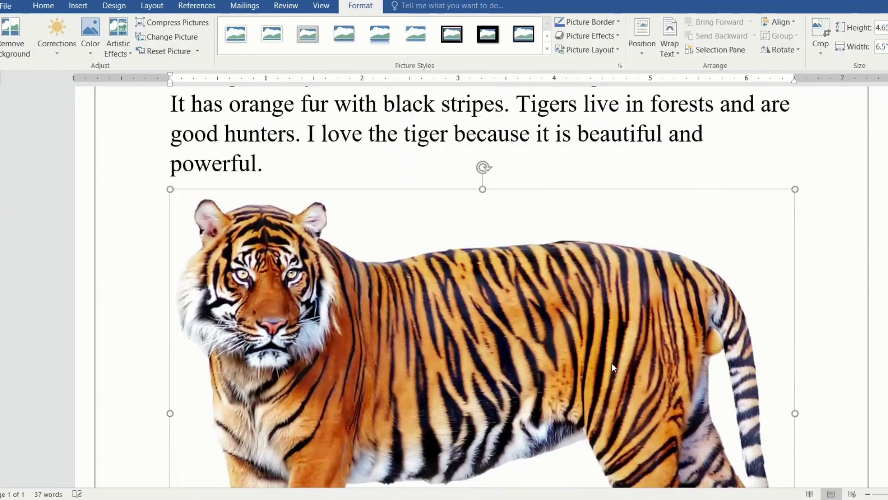
- Shrink the tiger picture proportionally to about 2" high and 2.79" wide
scroll(792, 371, down, 5)
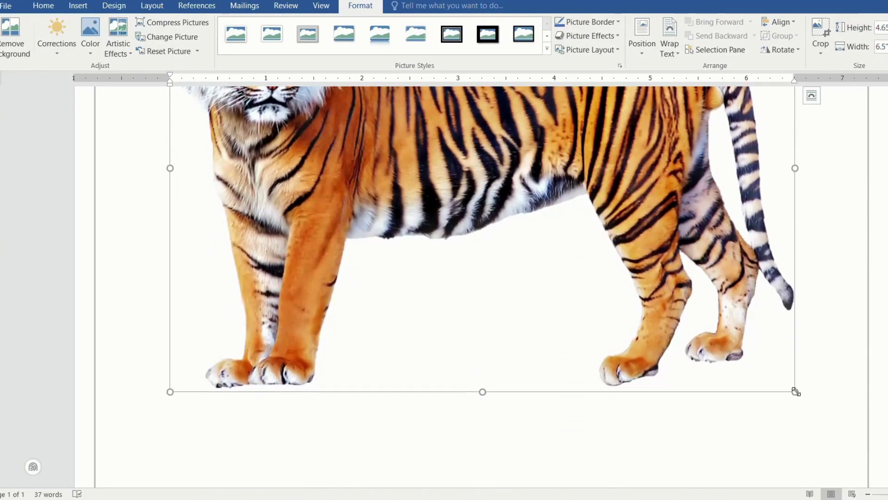
drag(796, 391, 534, 225)
scroll(587, 409, up, 2)
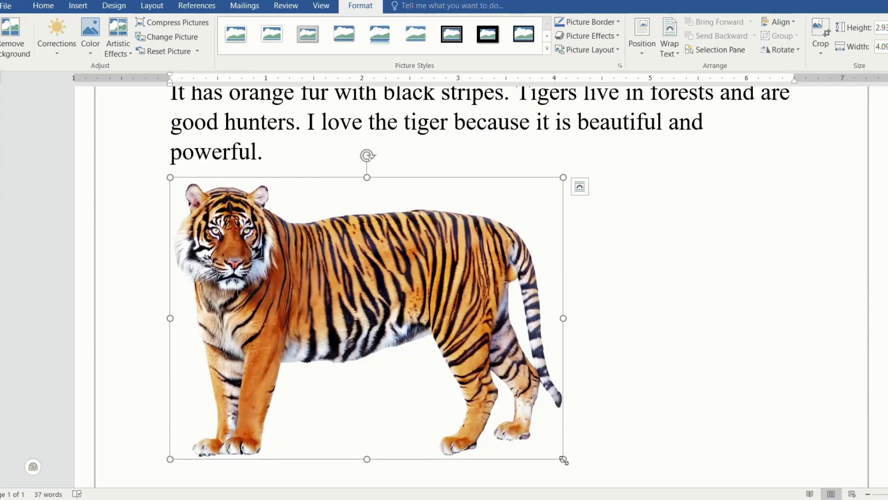
drag(563, 459, 438, 350)
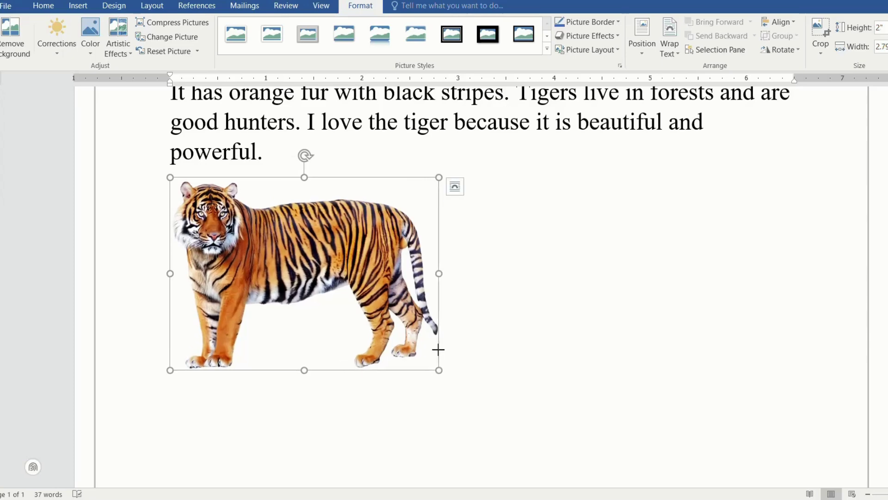
click(439, 398)
- Set the tiger picture's text wrapping to Square and place it just below the paragraph, slightly in from the left margin
ctrl+scroll(401, 315, down, 6)
click(400, 314)
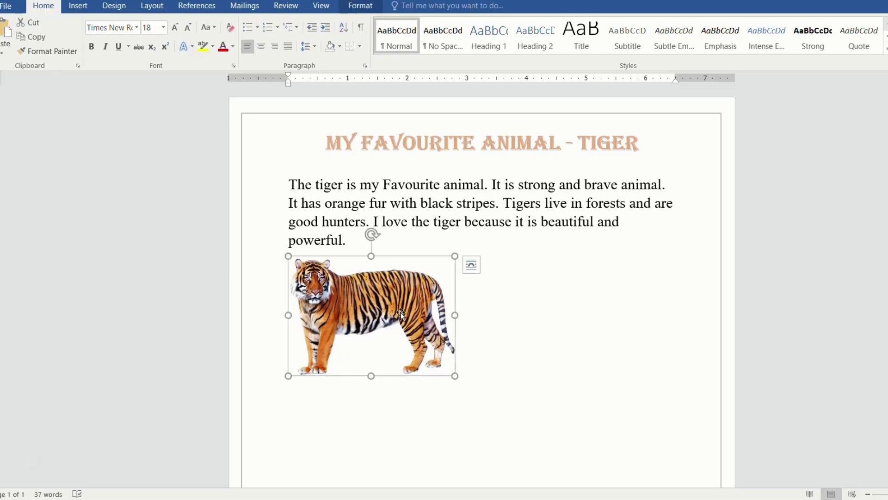
right_click(401, 314)
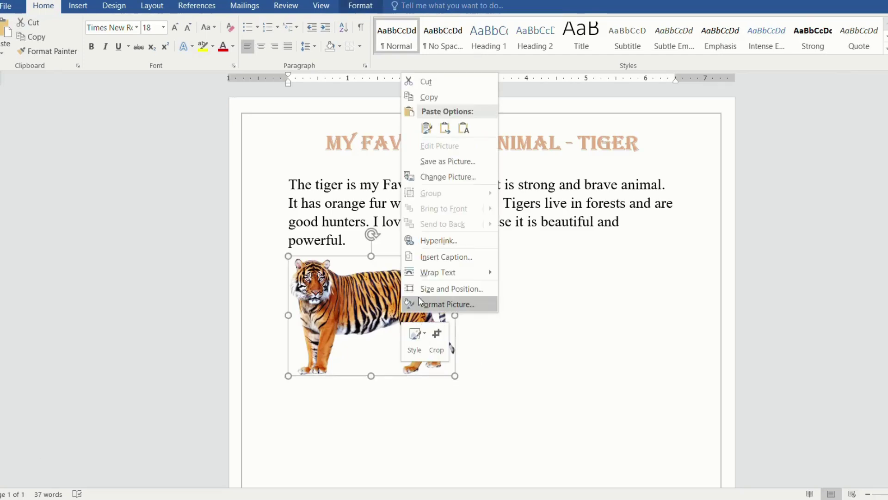
mouse_move(483, 272)
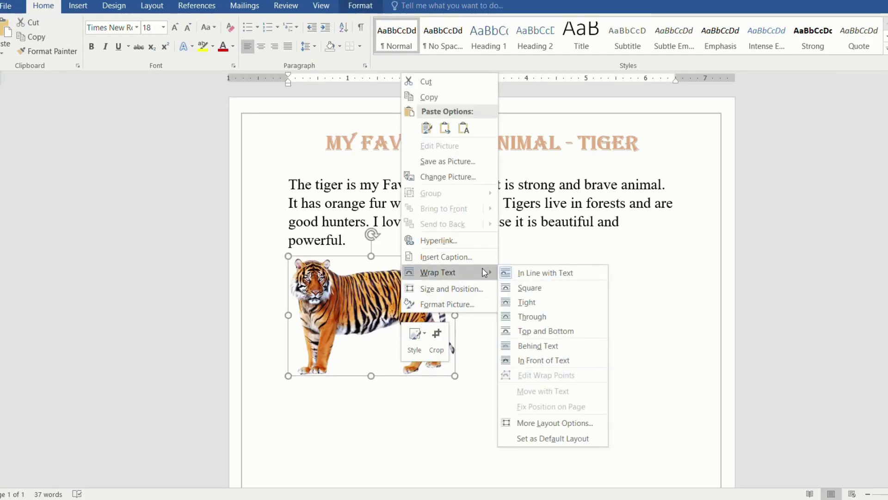
click(525, 288)
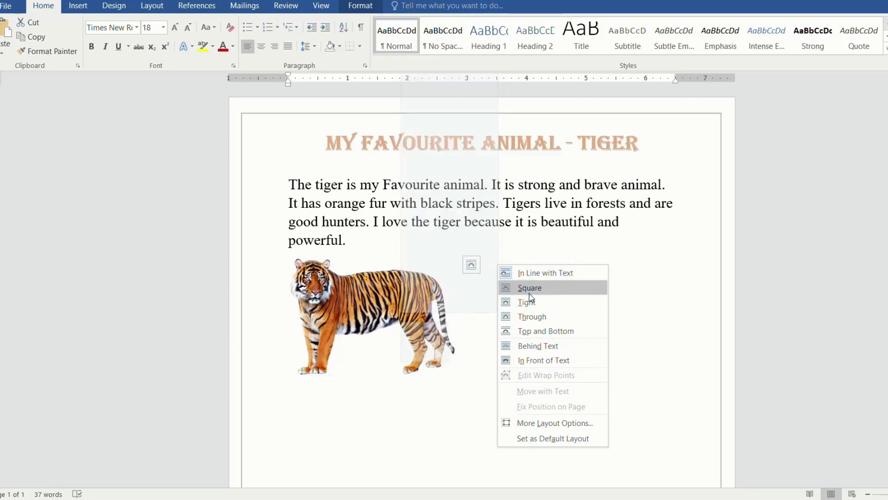
click(533, 303)
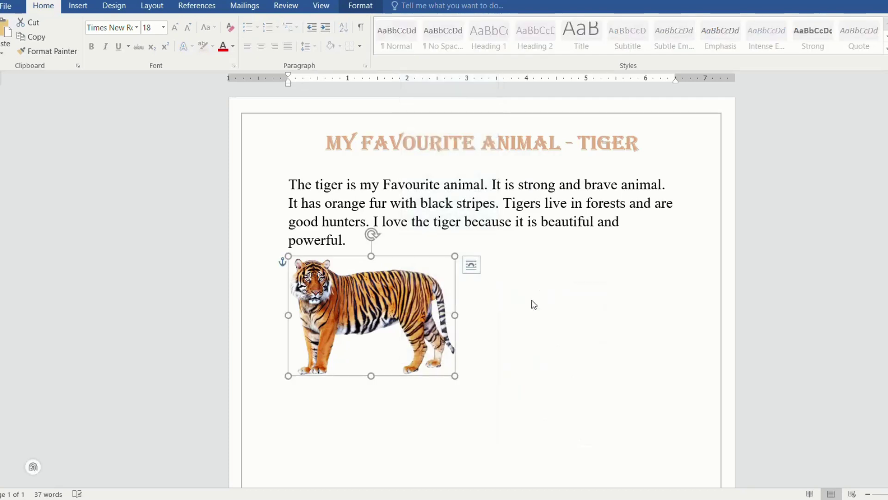
drag(394, 301, 540, 318)
drag(597, 296, 411, 314)
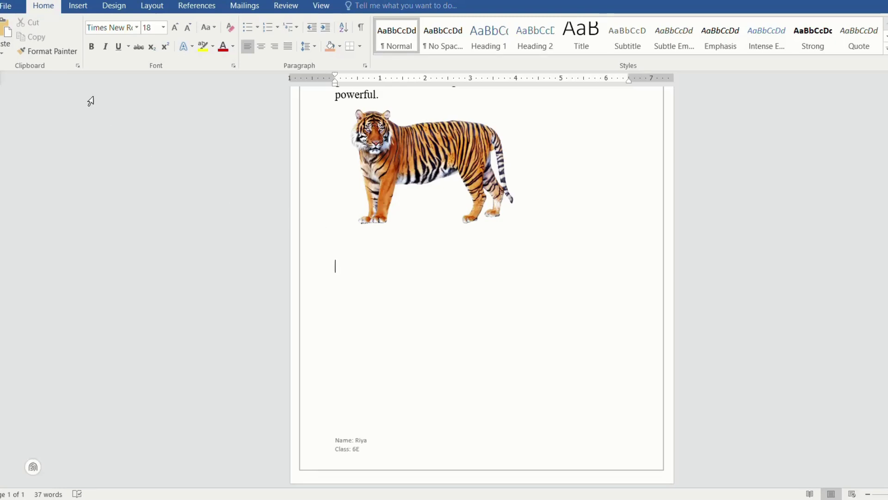
- Insert a two-column, six-row table below the tiger picture, enlarged and centred between the page borders
click(76, 6)
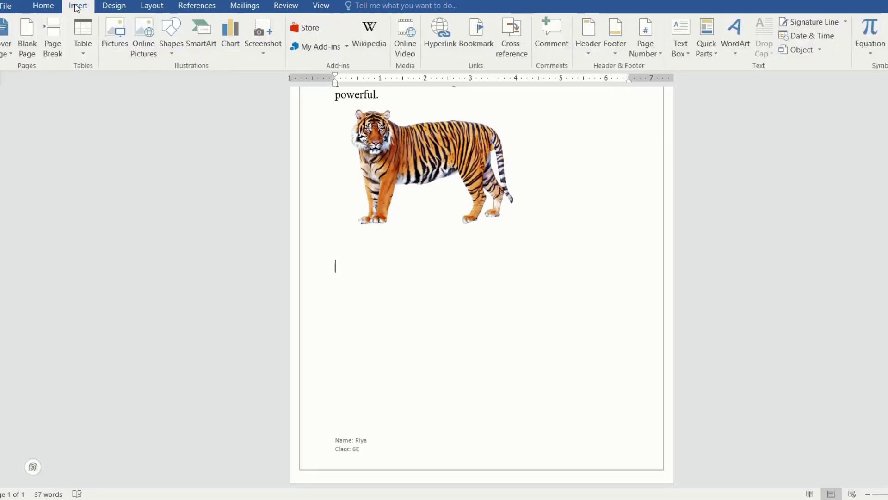
click(78, 41)
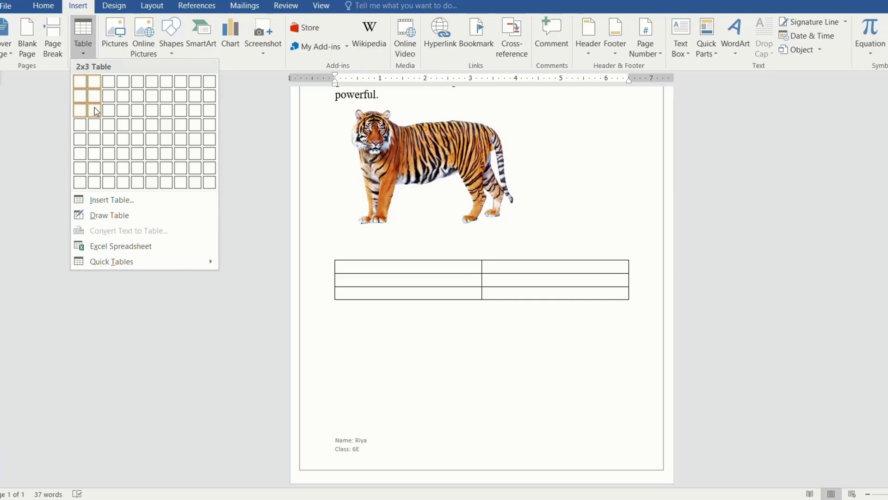
click(97, 155)
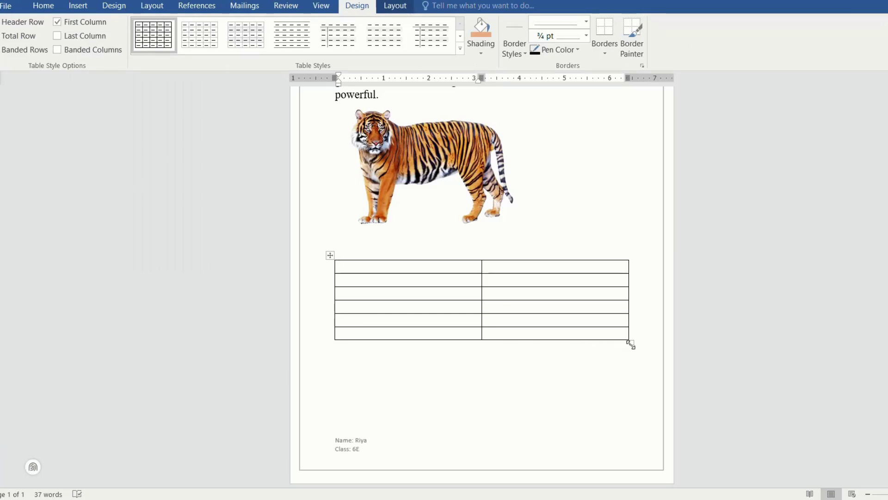
drag(631, 344, 655, 396)
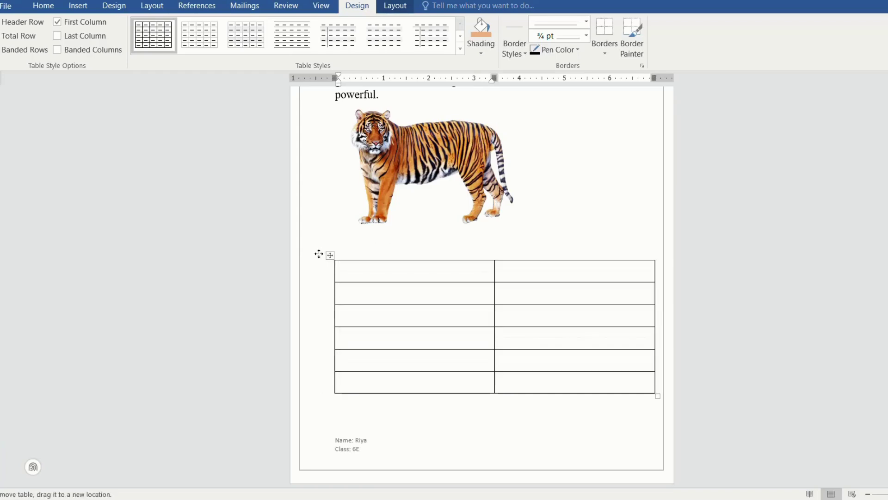
drag(319, 254, 315, 258)
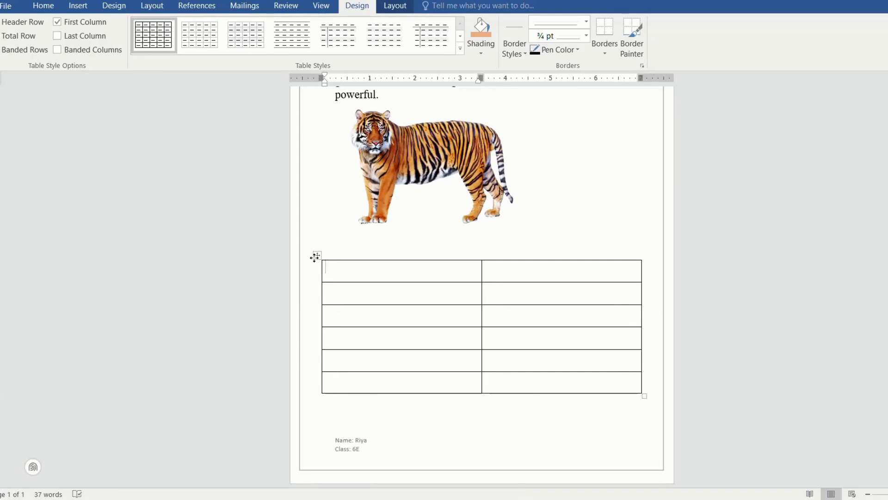
- Enter "Category" and "Details" as the column headings in the table's first row
text(Category)
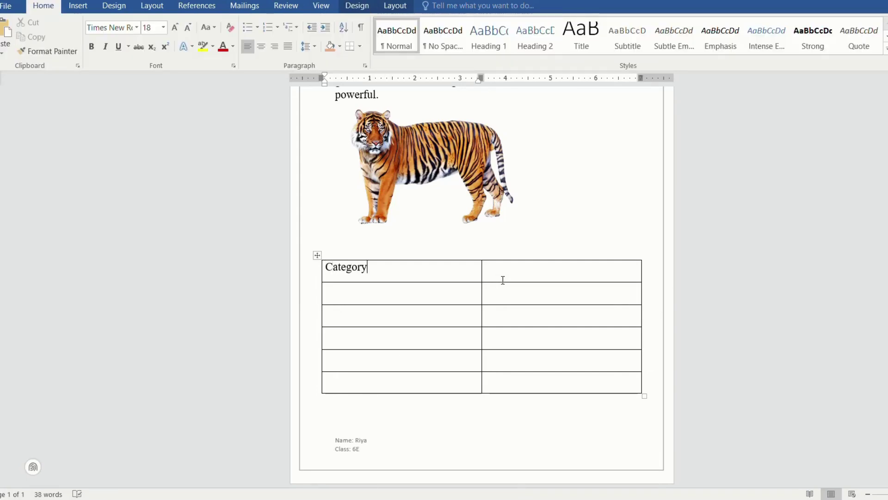
click(503, 280)
text(Dea)
text(ails)
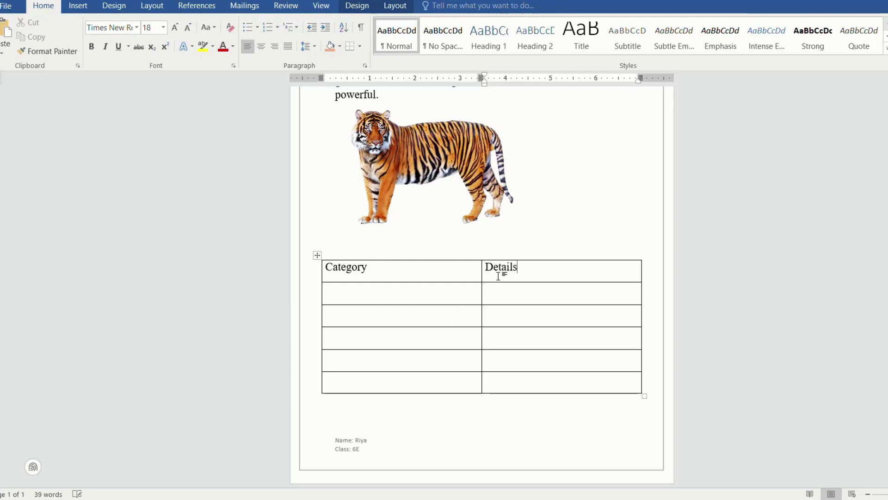
- Fill the Category column with the row labels "Name", "Color", "Habitat", "Food" and "Special Feature"
click(364, 291)
text(Name)
click(347, 312)
text(Color )
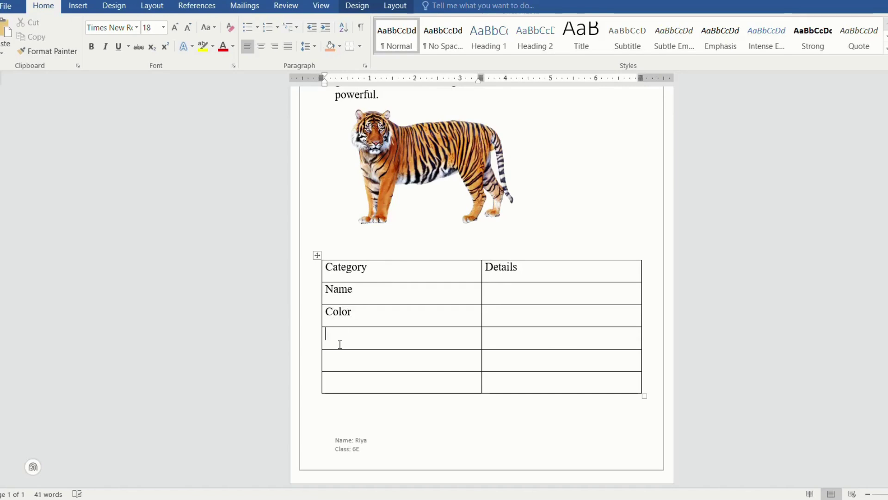
text(Habitat )
text(Food )
text(Special Featur)
text(e)
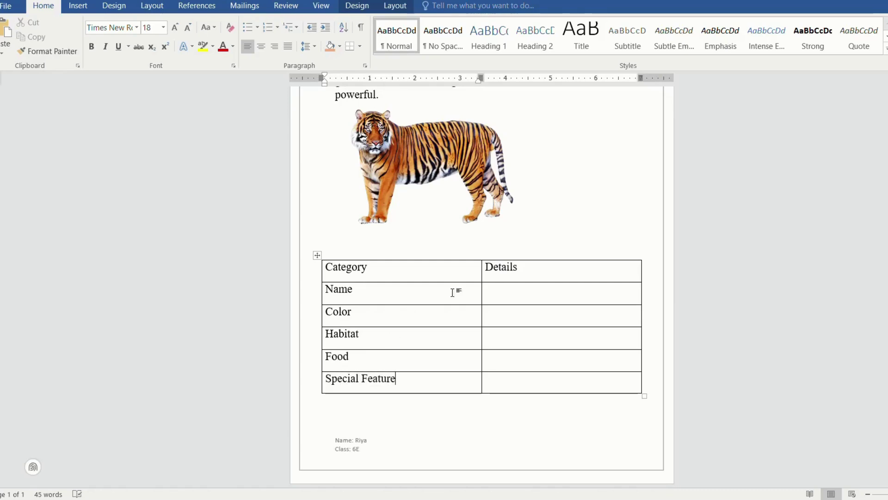
- In the Details column, enter "Tiger" for Name, "Orange with black stripes" for Color and "Forests and grasslands" for Habitat
click(519, 293)
text(Tiger)
click(520, 312)
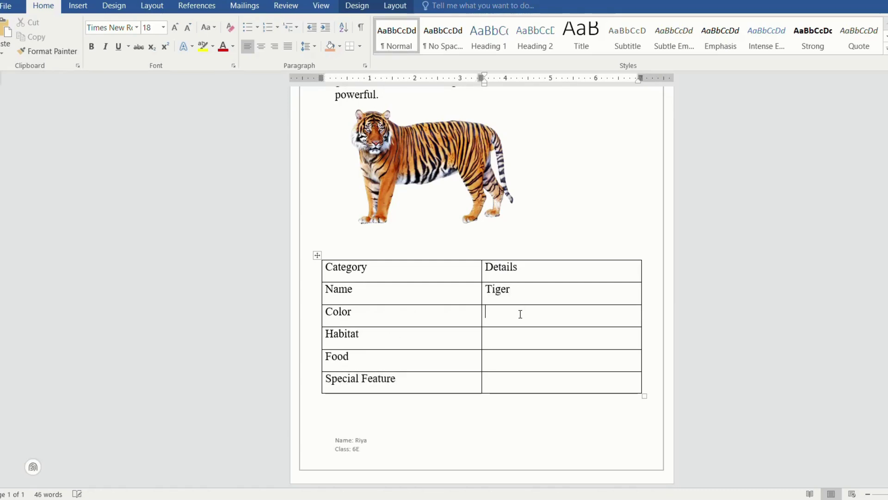
text(Orange with black stripes)
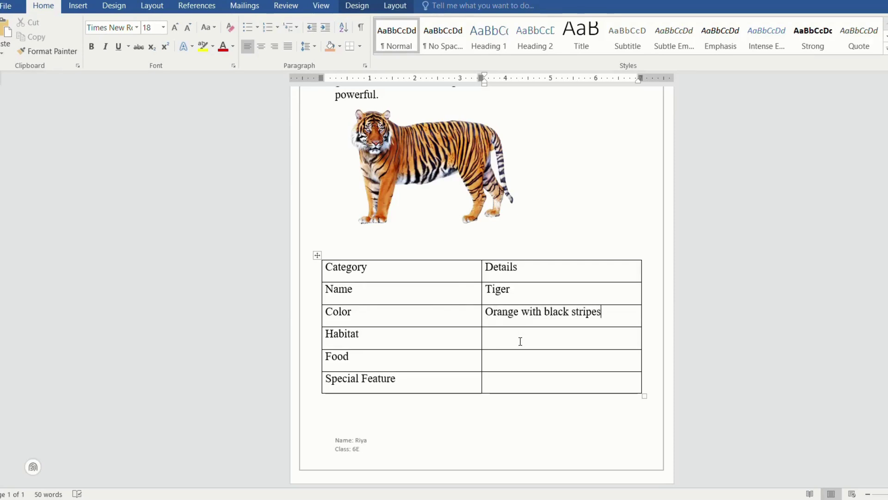
text(Forests and )
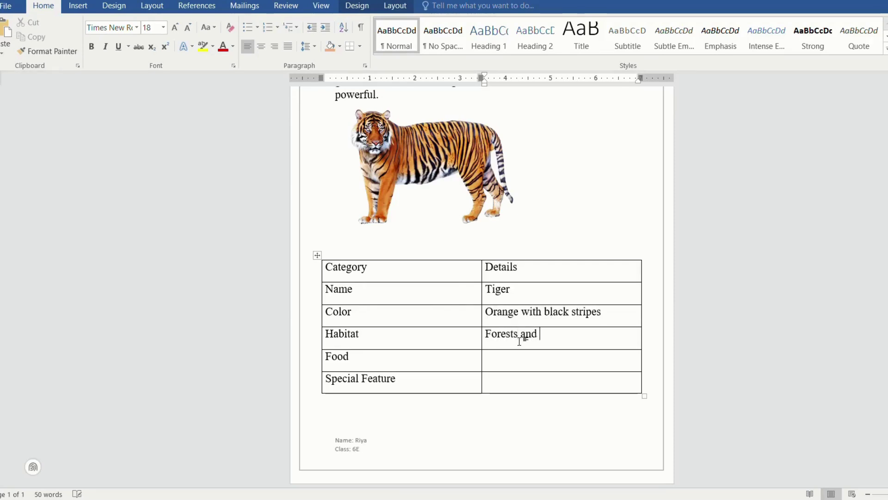
text(grasslands)
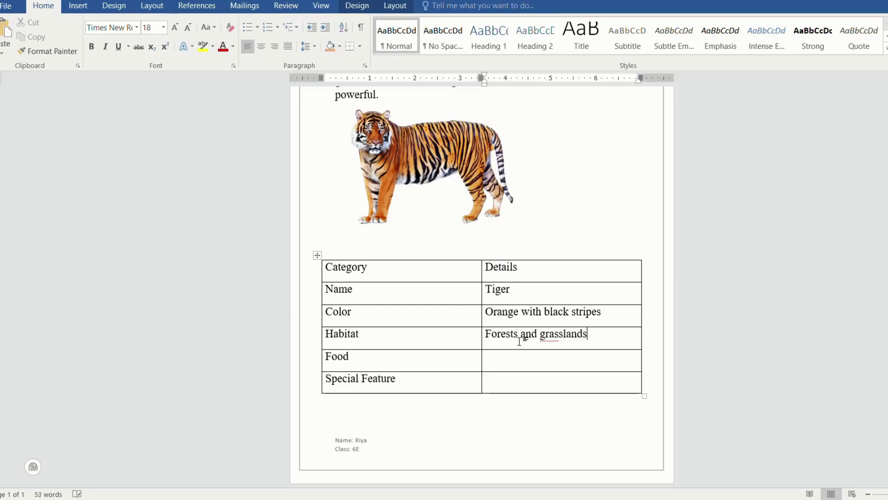
- In the Details column, enter "Meat" for Food and "Strong, fast, and sharp teeth" for Special Feature
click(537, 367)
text(Meat)
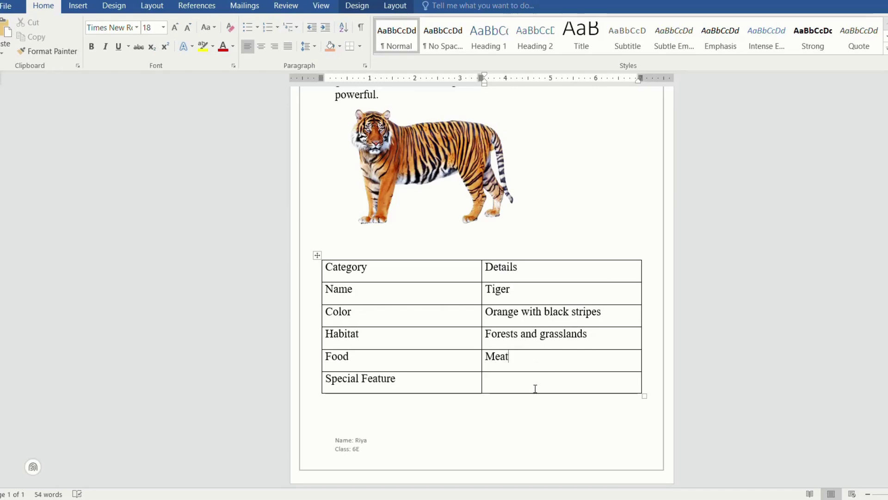
click(535, 388)
text(Strong, fast, and )
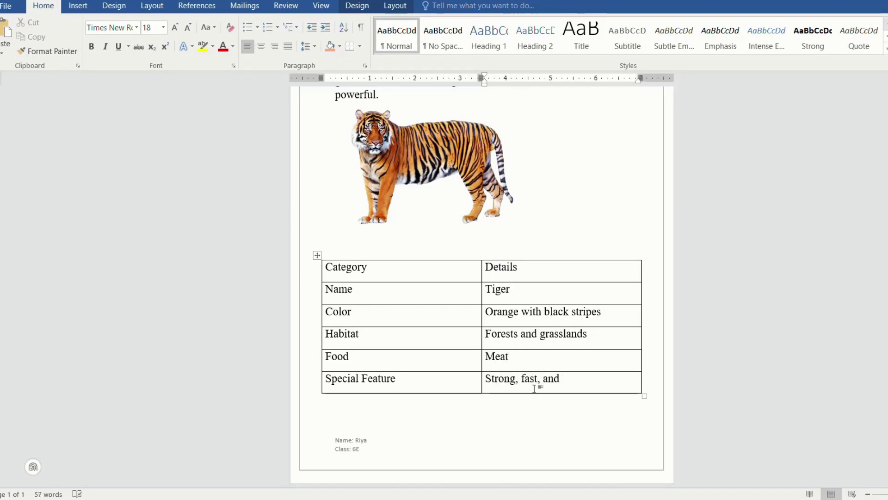
text(sharp teeth)
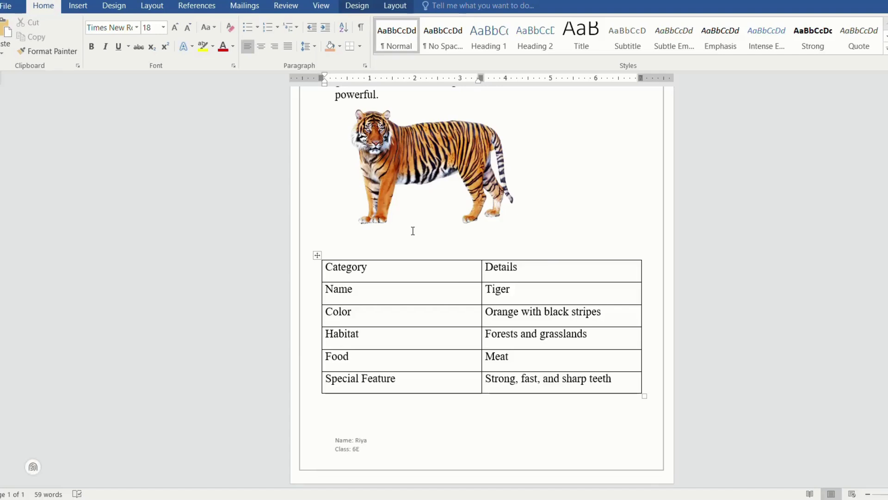
- In the table's border settings, set the border colour of the whole table to dark gold
right_click(412, 315)
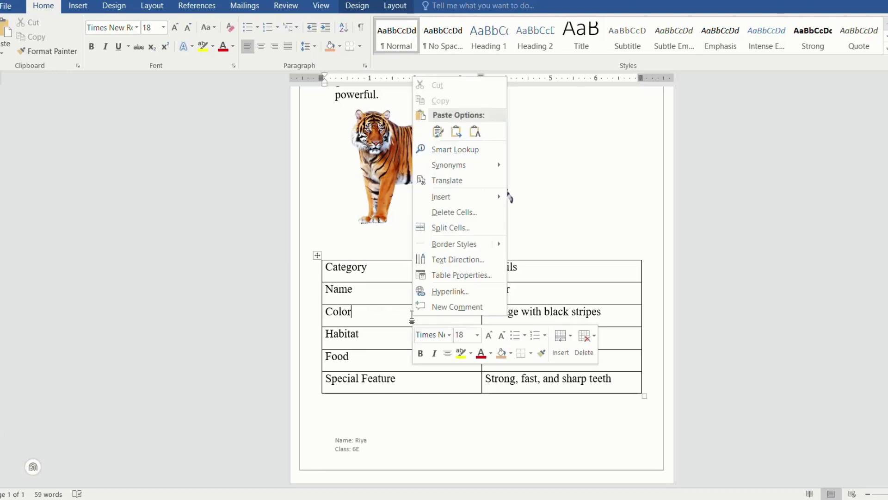
click(480, 276)
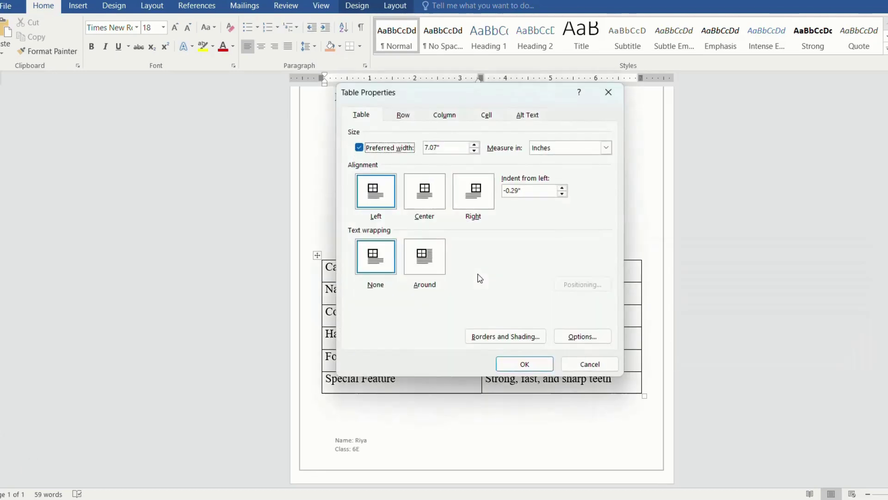
click(500, 337)
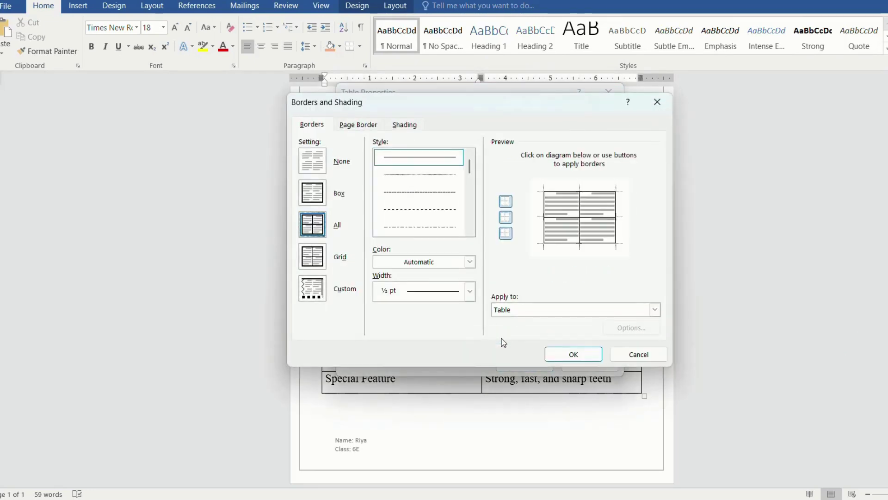
click(471, 263)
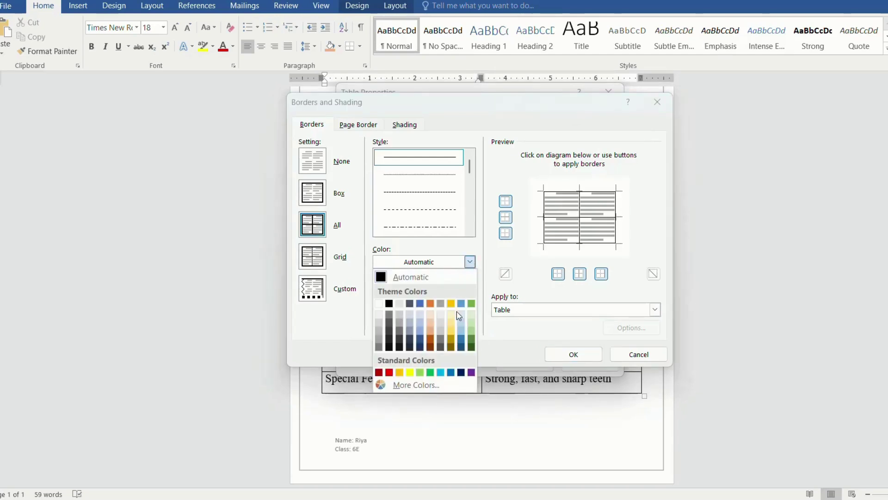
click(470, 342)
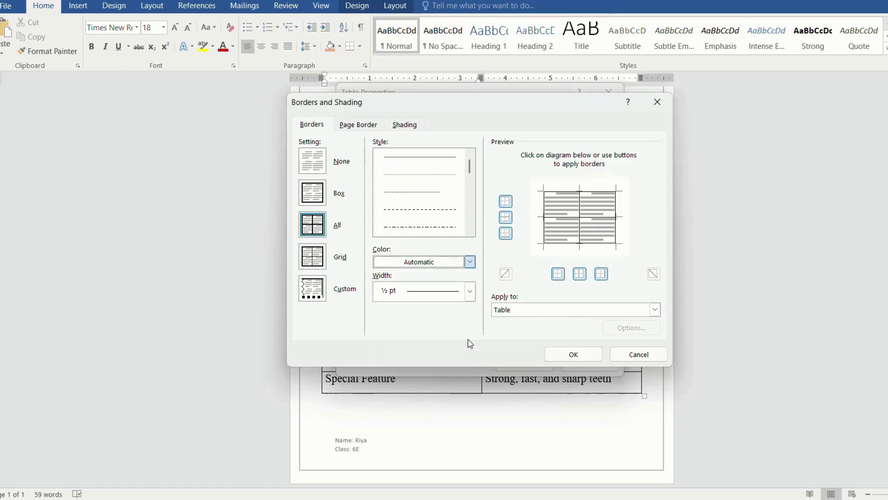
click(470, 262)
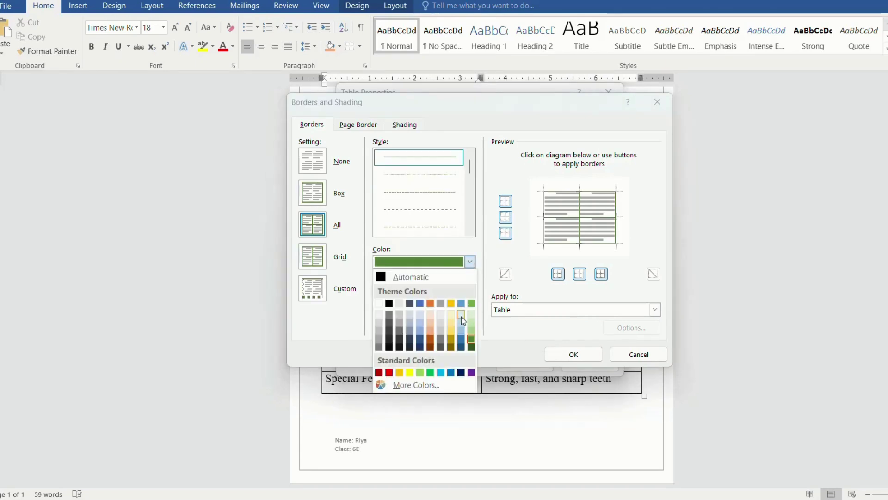
click(451, 335)
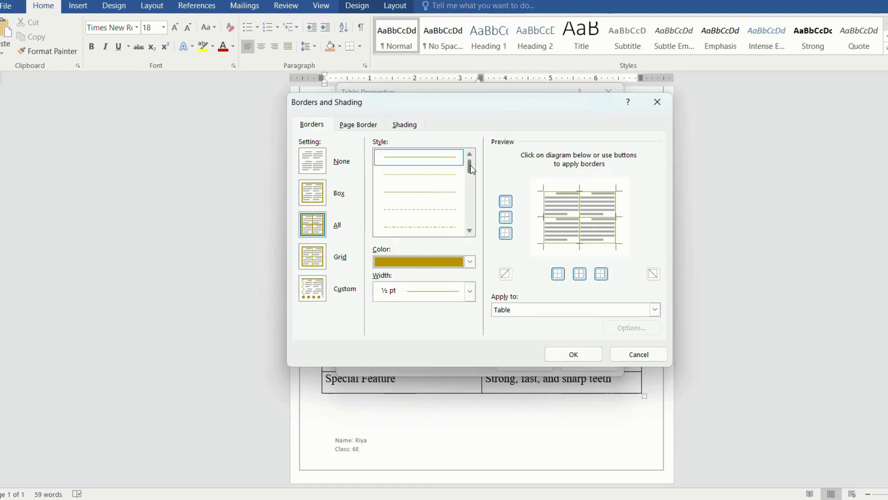
- Choose the double-line border style for the whole table and apply the border settings
drag(471, 169, 472, 180)
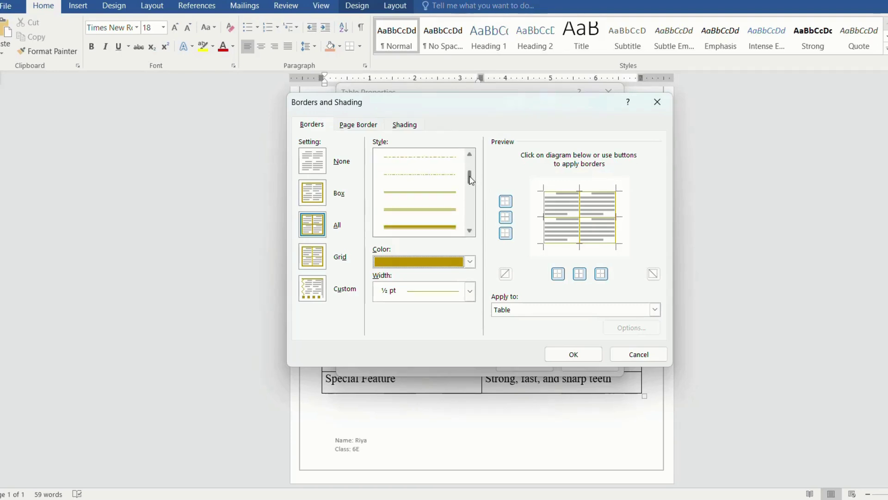
click(433, 196)
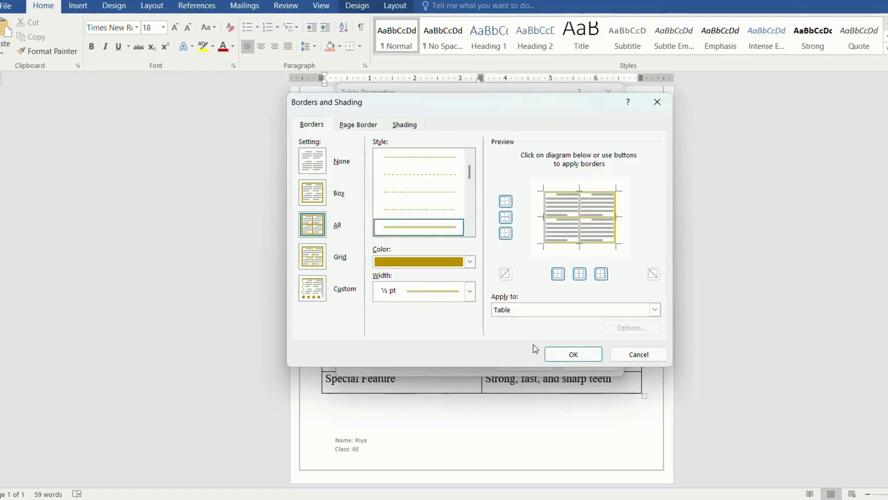
click(568, 357)
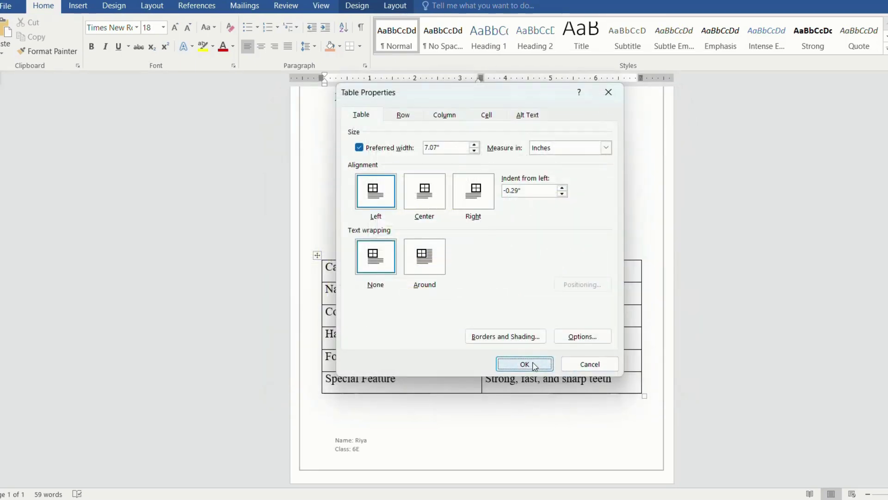
click(525, 364)
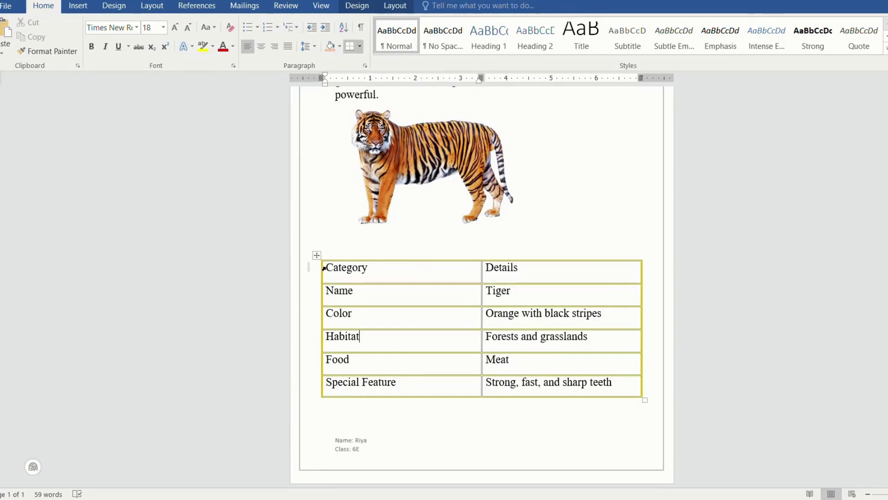
- Shade the table's heading row, "Category" and "Details", in light orange
drag(325, 268, 519, 267)
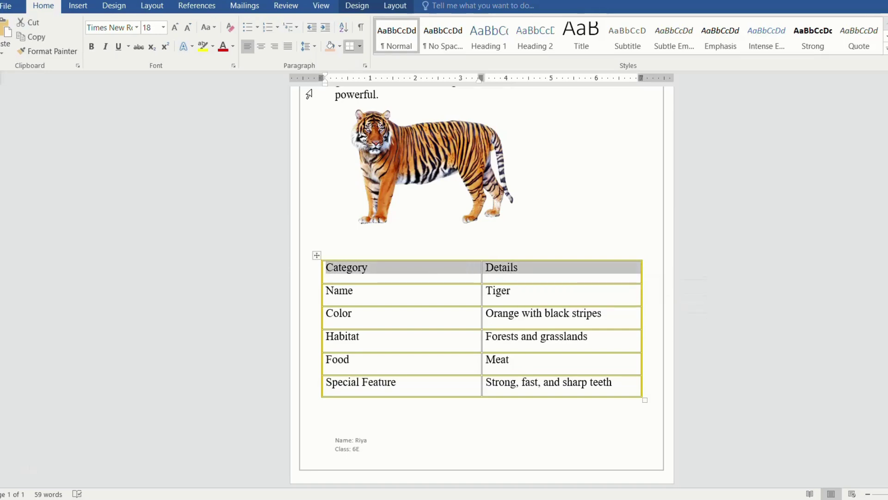
click(360, 7)
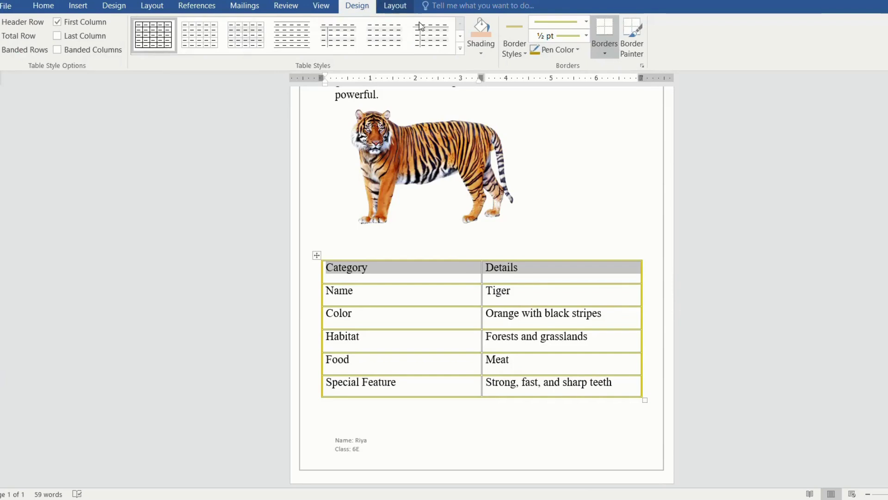
click(481, 44)
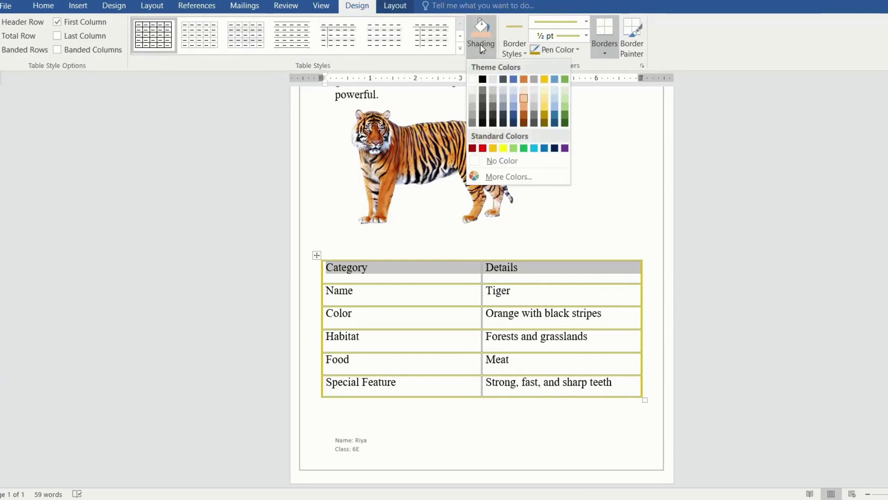
click(526, 103)
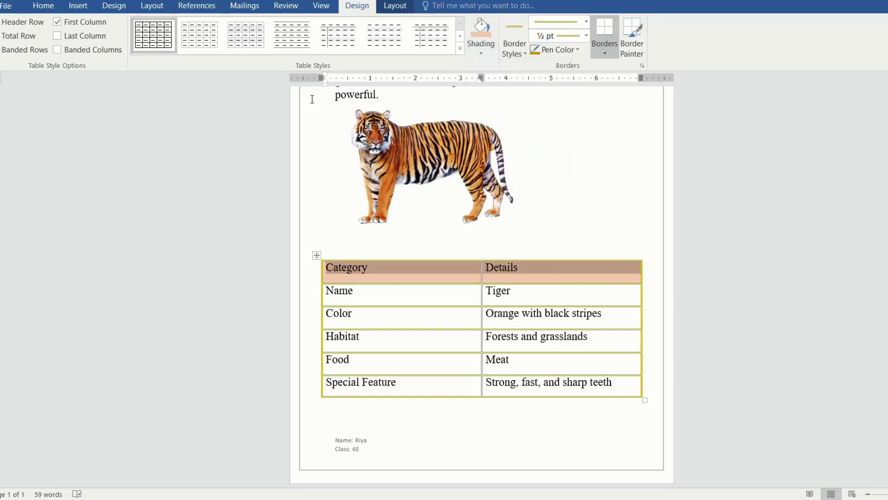
- Make the heading row's text bold and centre it in its cells
click(44, 7)
click(92, 47)
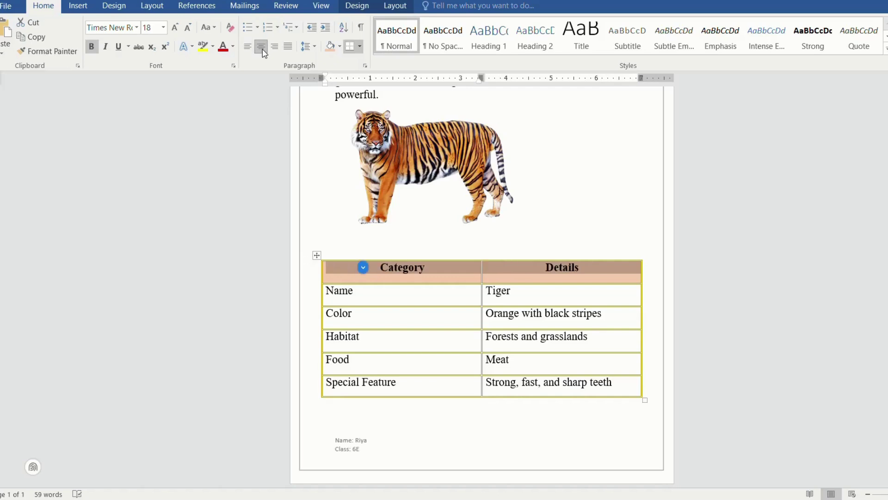
click(603, 323)
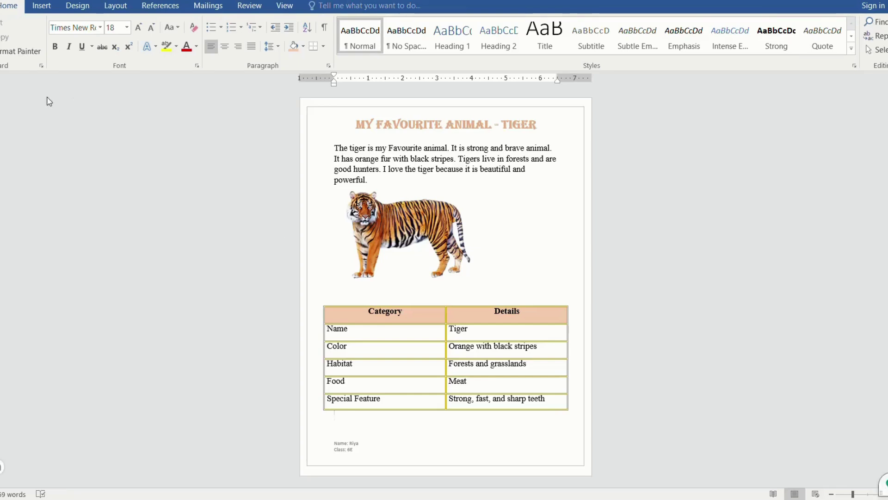
- Choose a theme colour for the page background
click(81, 15)
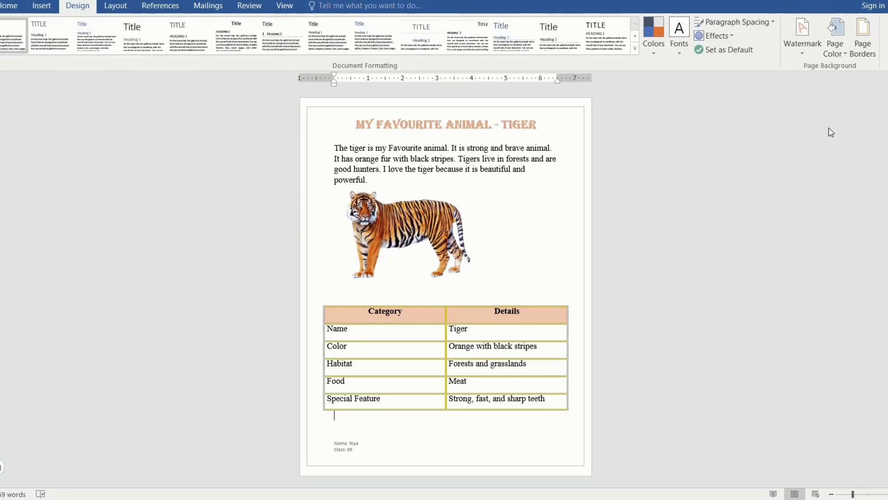
click(846, 48)
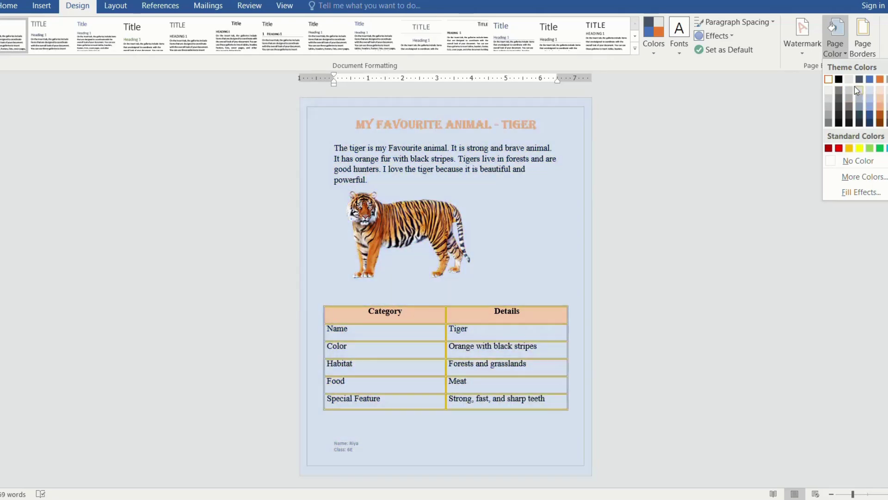
click(839, 79)
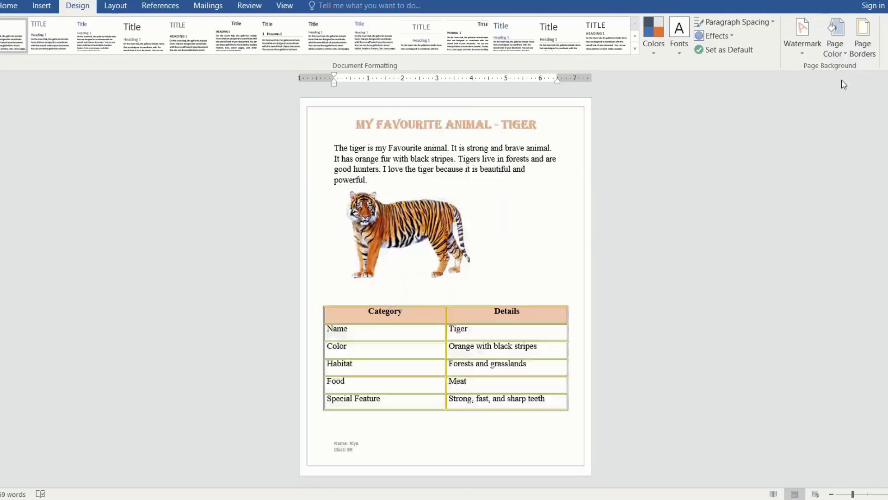